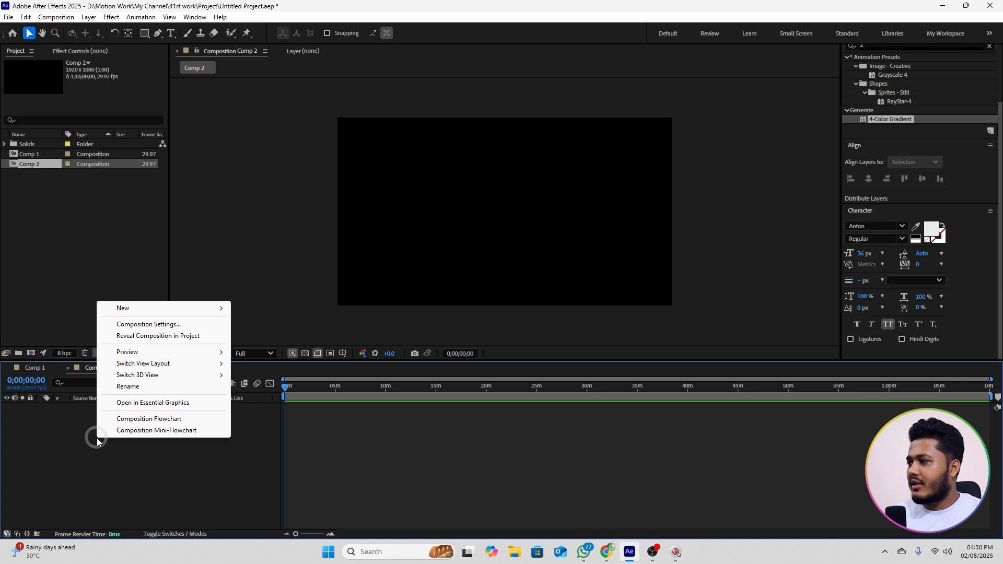
Step: Create a white 1920 x 1080 px solid layer in Comp 2 and apply the 4-Color Gradient effect to it
mouse_move(125, 309)
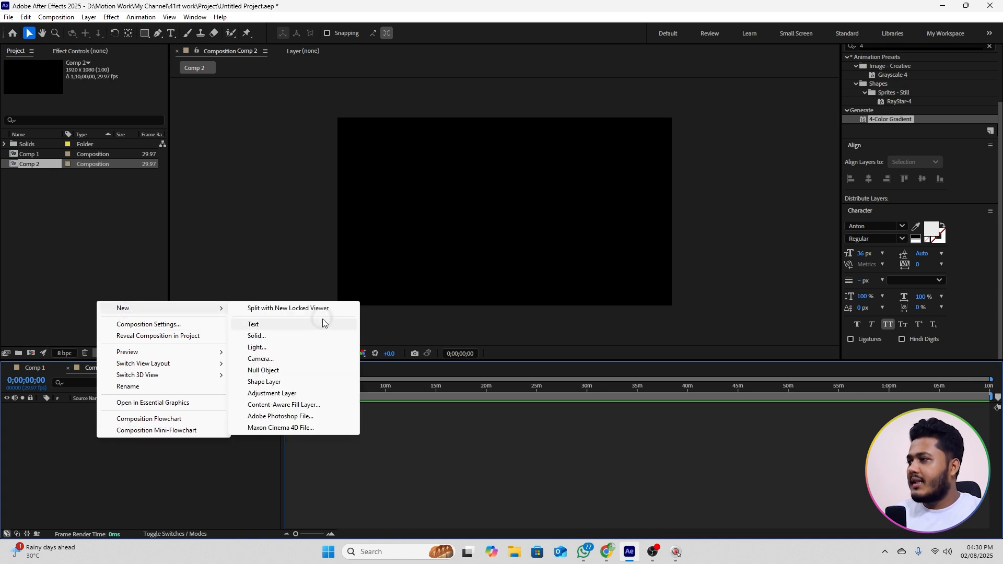
click(271, 337)
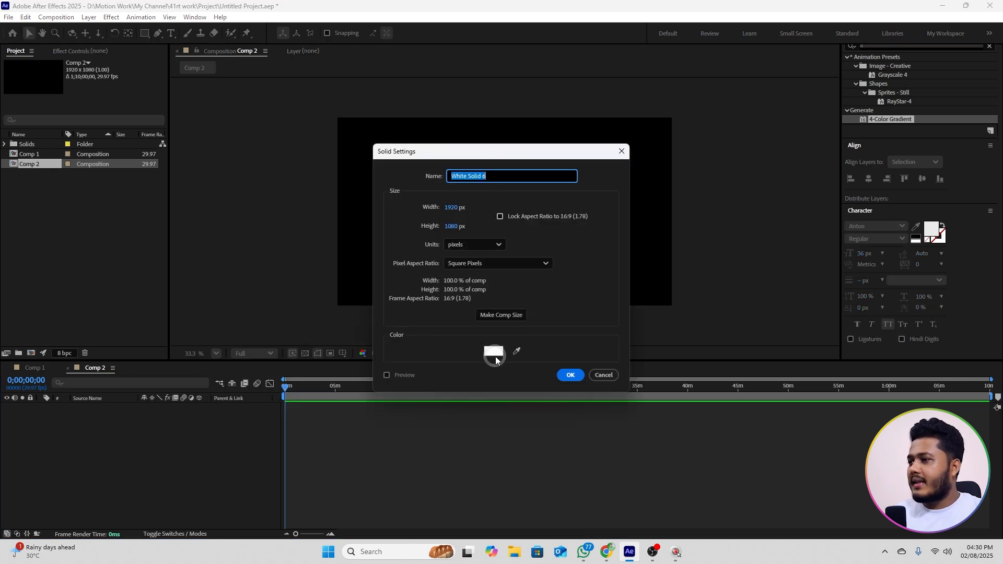
click(570, 375)
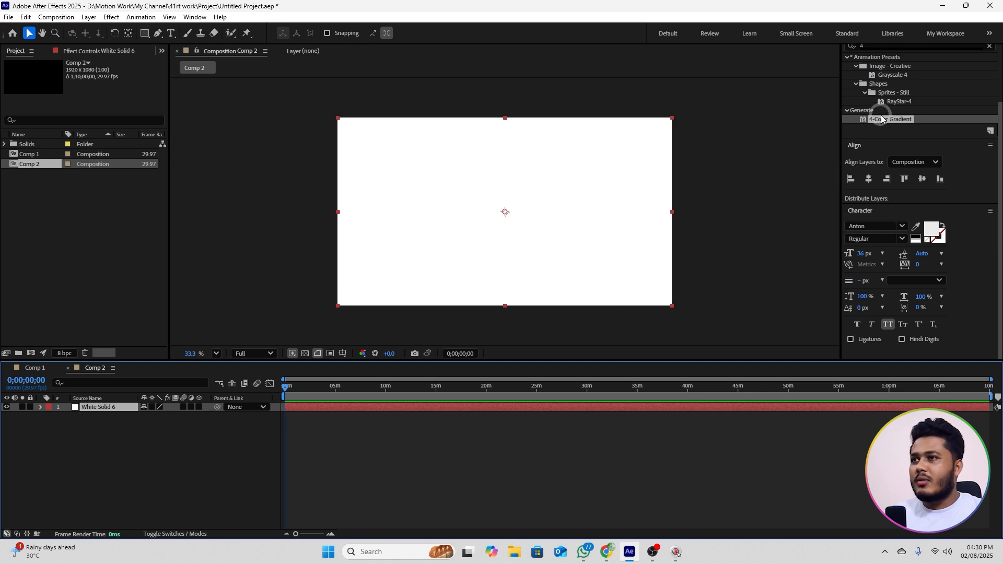
drag(892, 124, 108, 409)
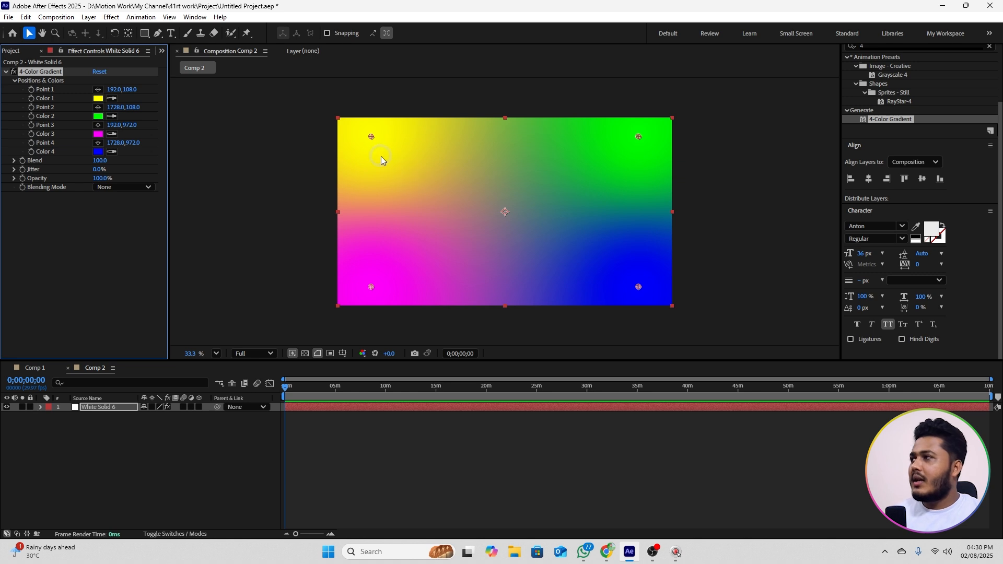
click(31, 73)
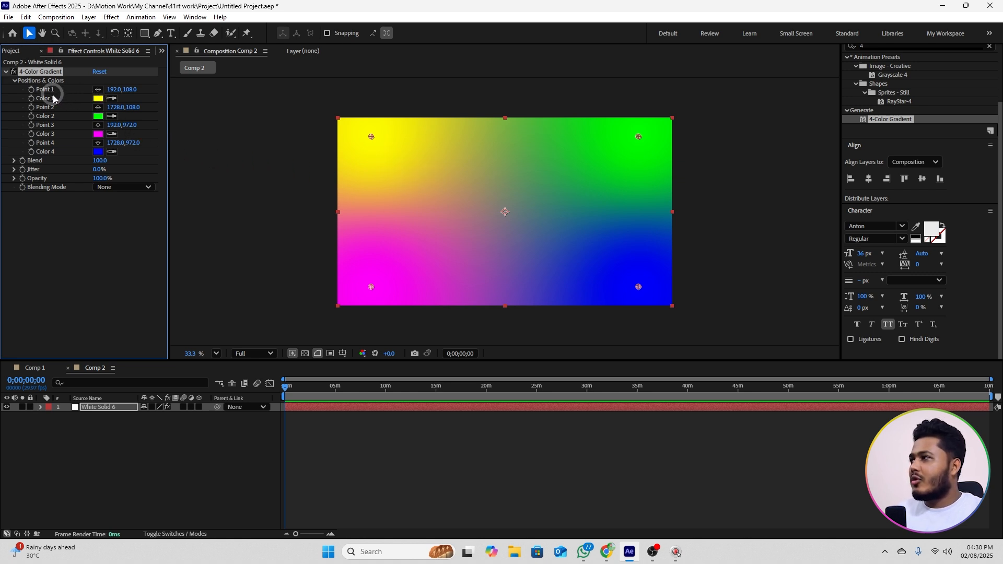
Step: Set Color 1, Color 2 and Color 4 of the 4-Color Gradient to black
click(97, 98)
drag(381, 232, 352, 365)
click(605, 212)
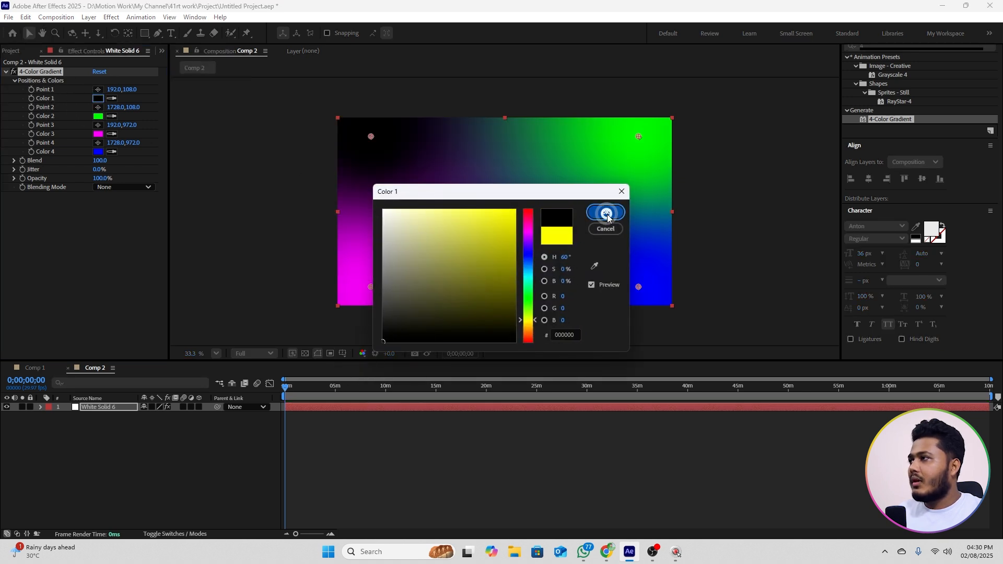
click(98, 116)
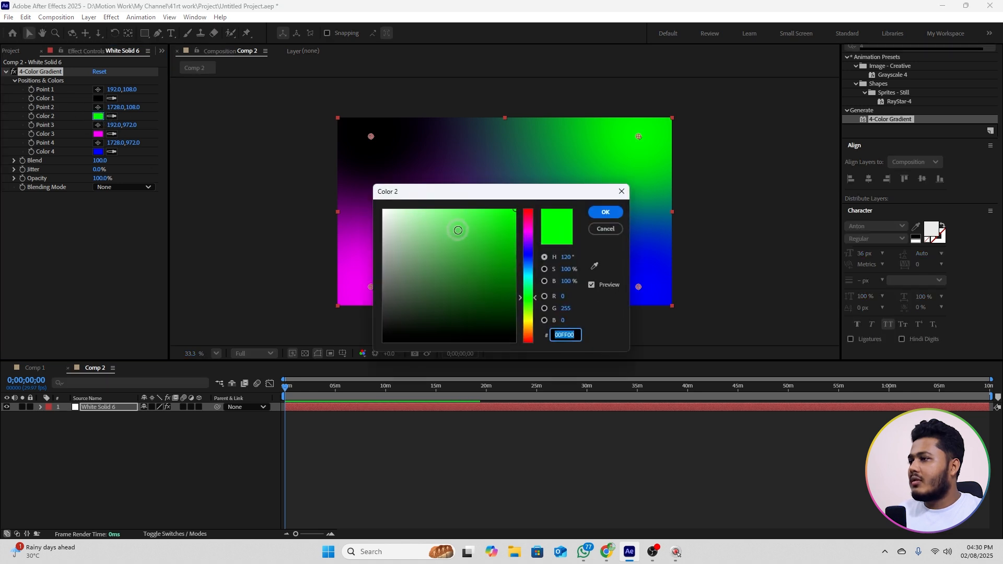
drag(456, 231, 344, 363)
click(601, 212)
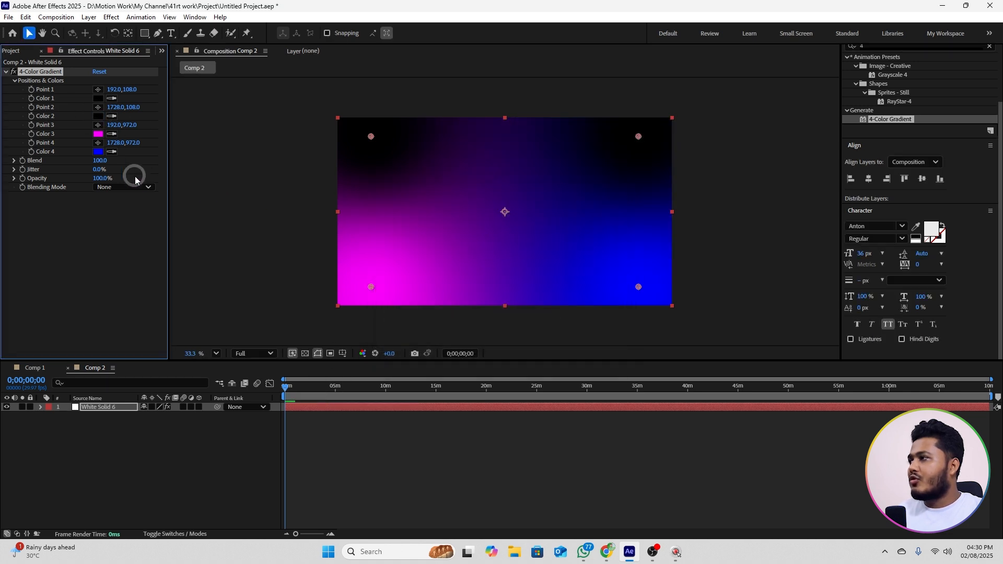
click(97, 152)
drag(437, 273, 358, 359)
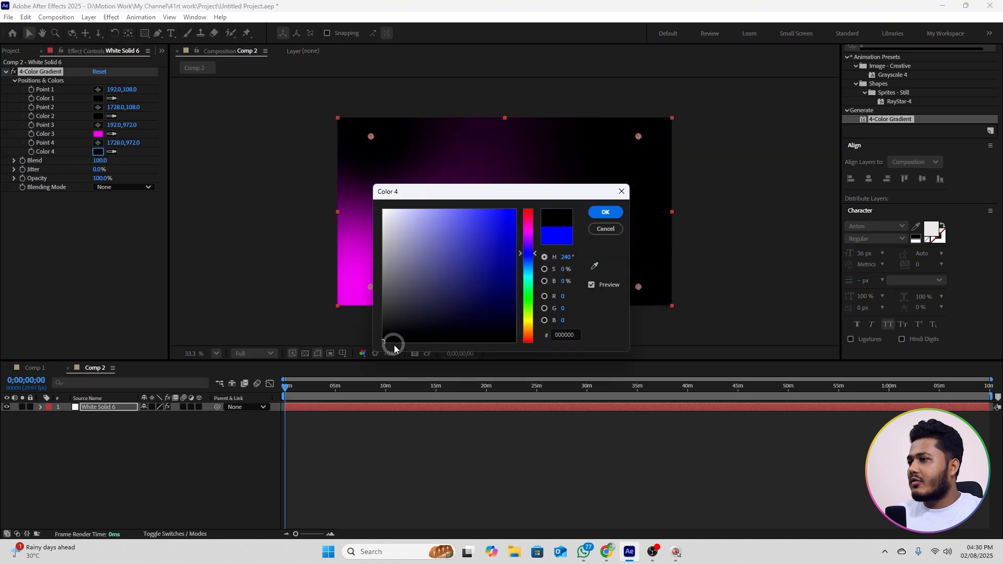
click(601, 213)
Step: Move the gradient's magenta Point 3 below the frame's bottom edge, to about 1435, 1401
click(98, 124)
click(591, 325)
scroll(595, 285, down, 2)
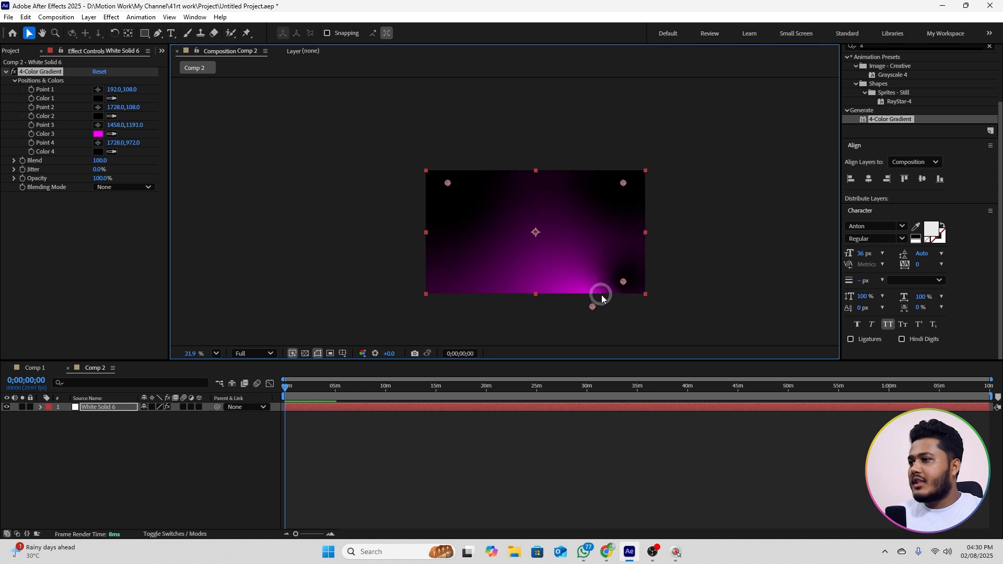
drag(594, 306, 592, 330)
scroll(491, 272, up, 2)
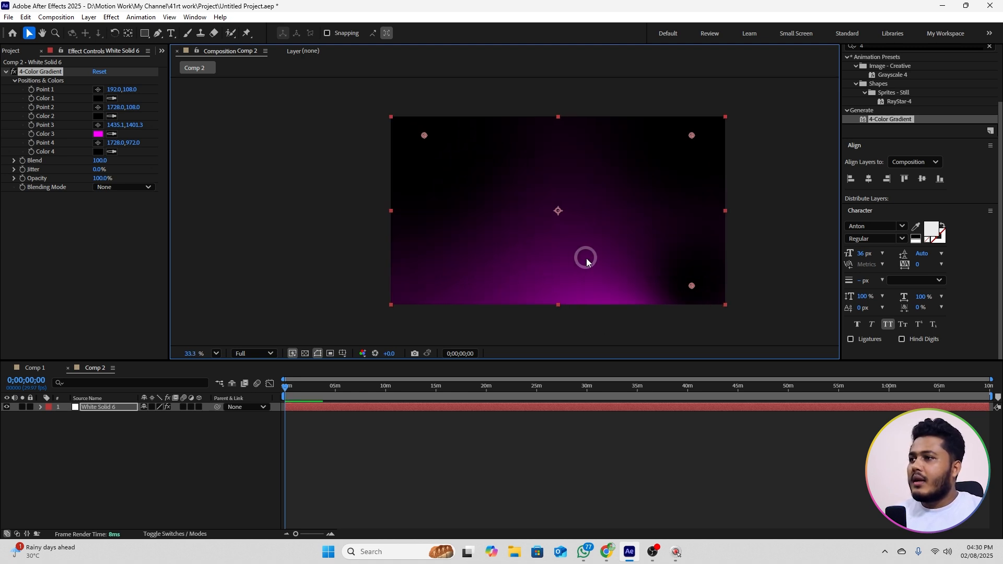
scroll(599, 251, up, 1)
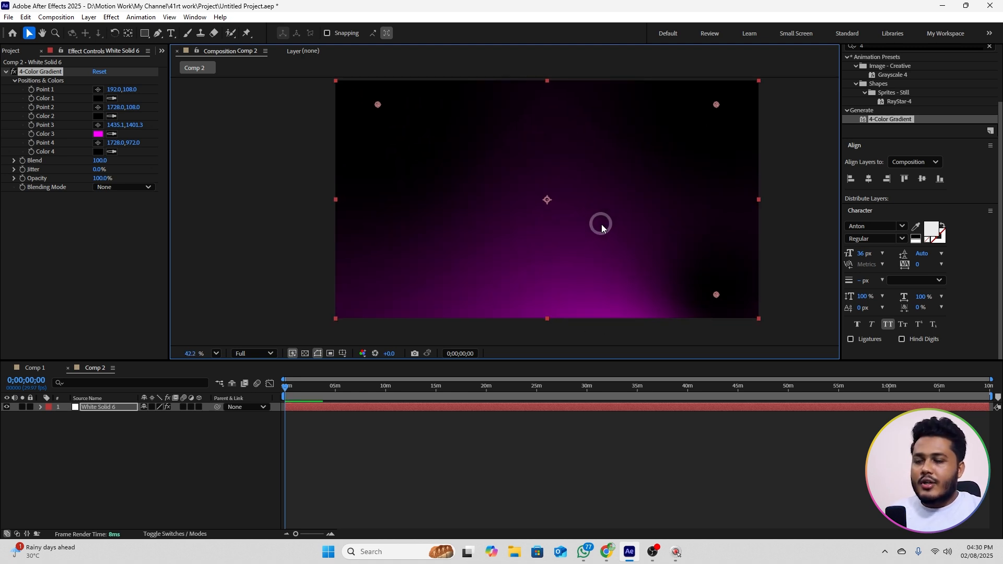
click(215, 432)
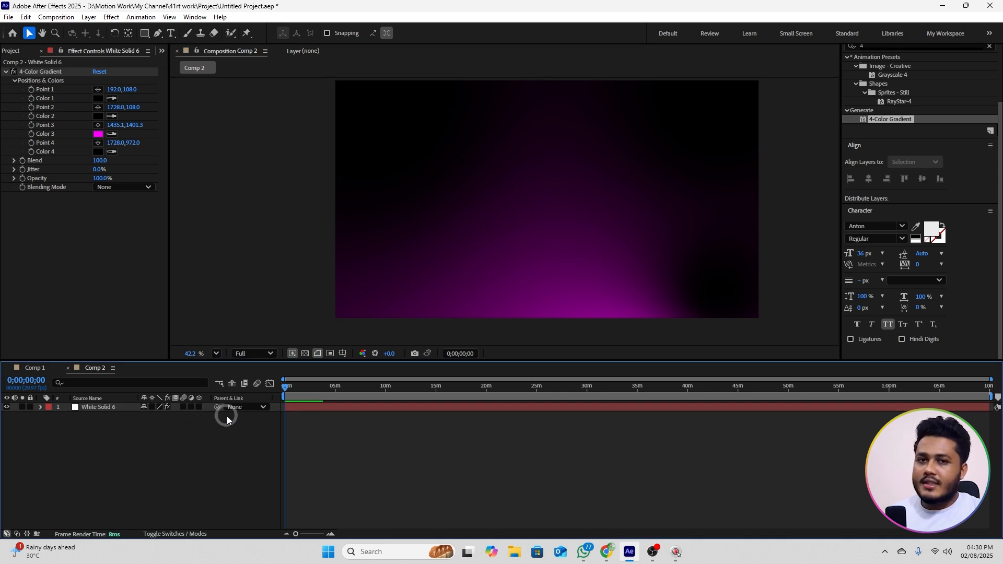
Step: Add a text layer reading "Motion Boss" to the composition
click(171, 32)
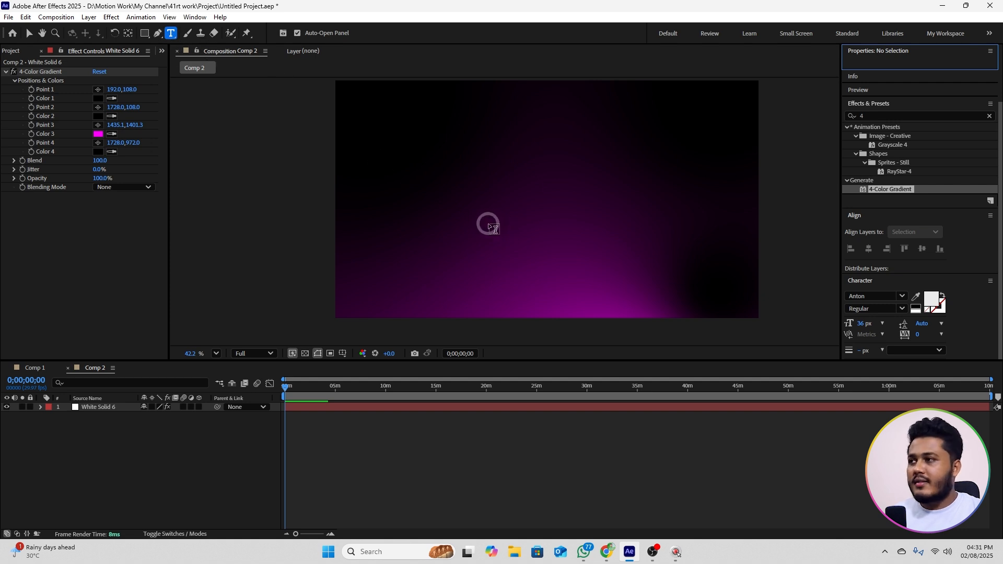
click(470, 205)
text(Motion Boss)
click(29, 33)
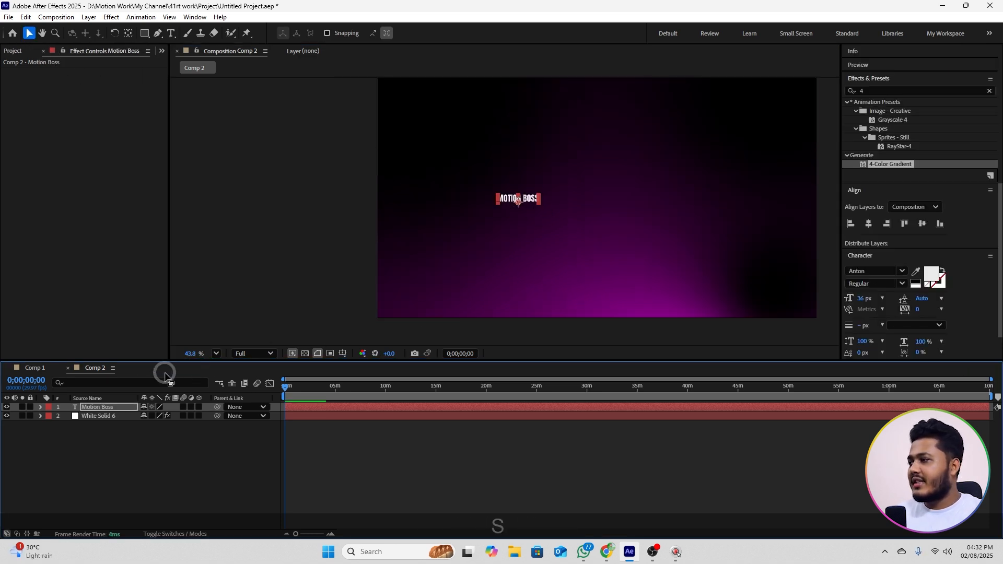
Step: Scale the text layer to 540% and centre it horizontally and vertically in the composition
key(s)
drag(156, 416, 378, 405)
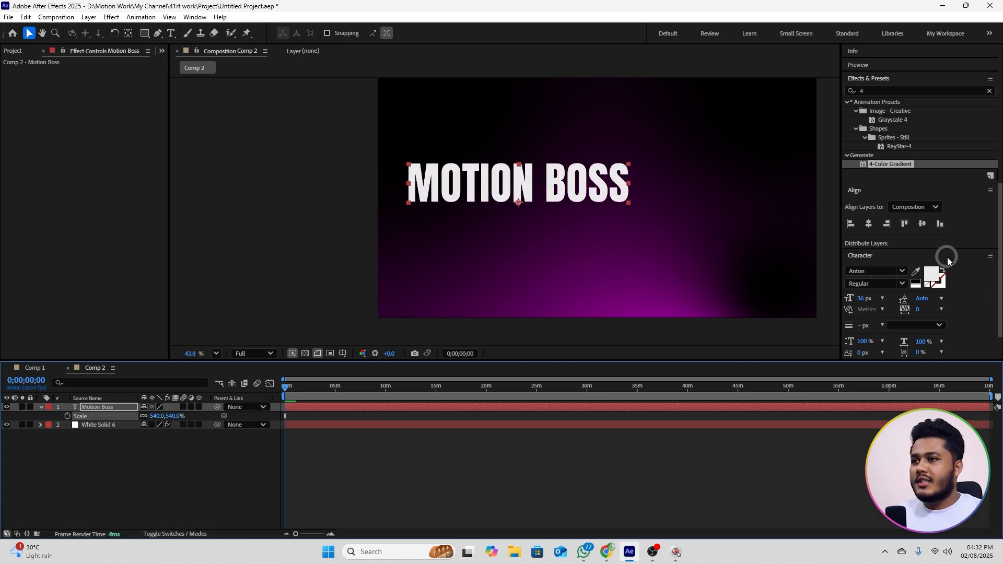
click(870, 224)
click(922, 225)
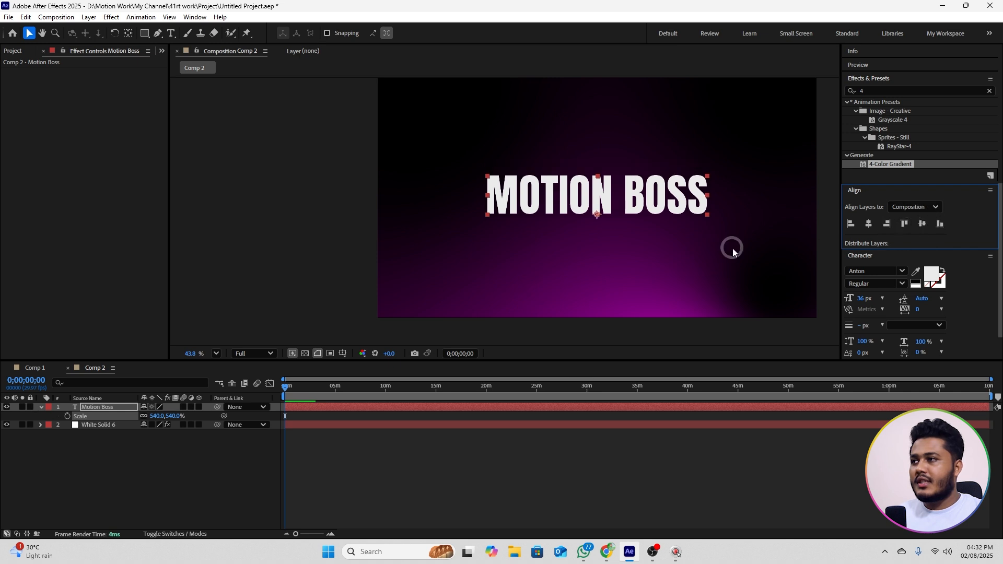
scroll(524, 209, down, 3)
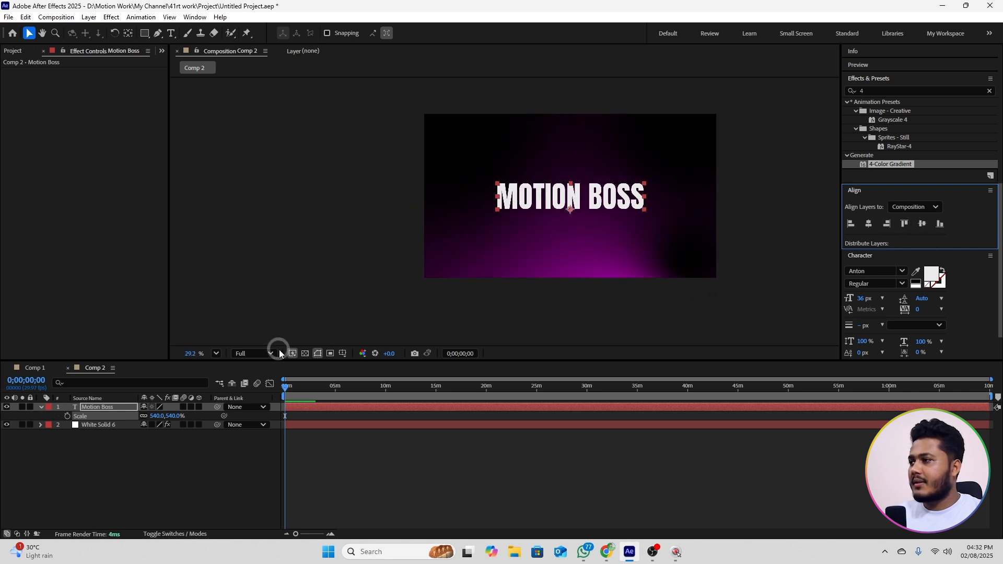
click(291, 351)
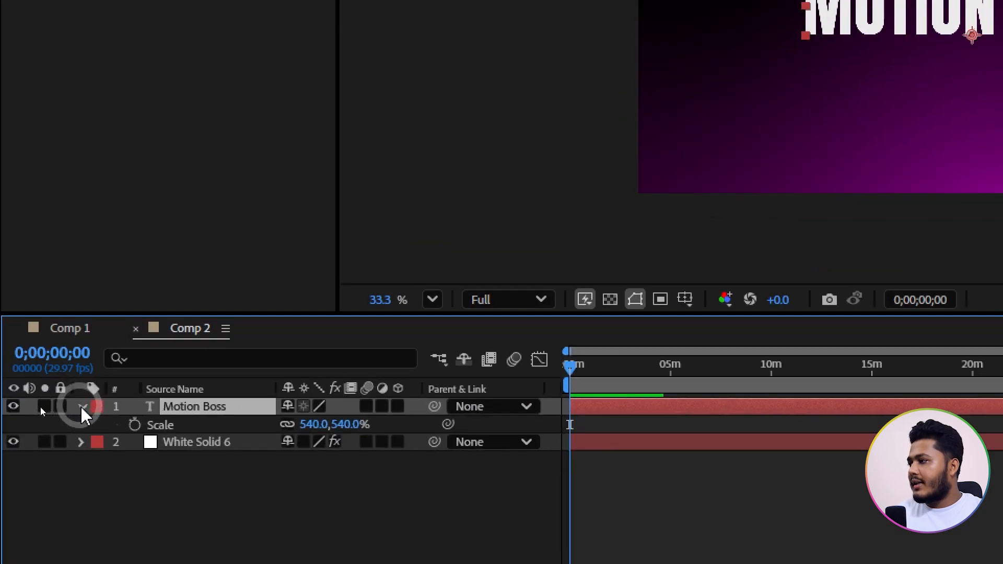
Step: Add an Opacity text animator to the Motion Boss layer and set its opacity to 0%
click(41, 407)
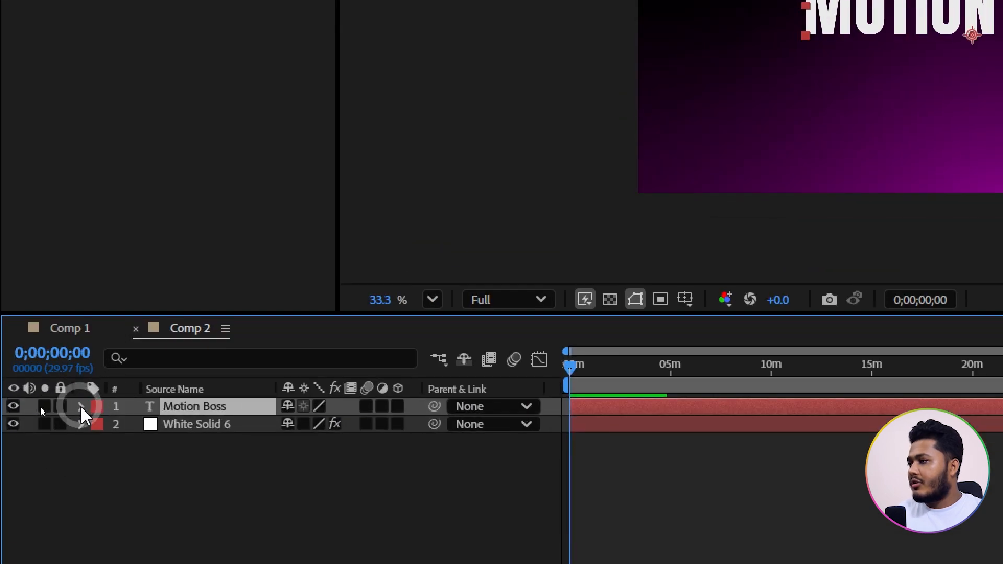
click(82, 406)
click(412, 424)
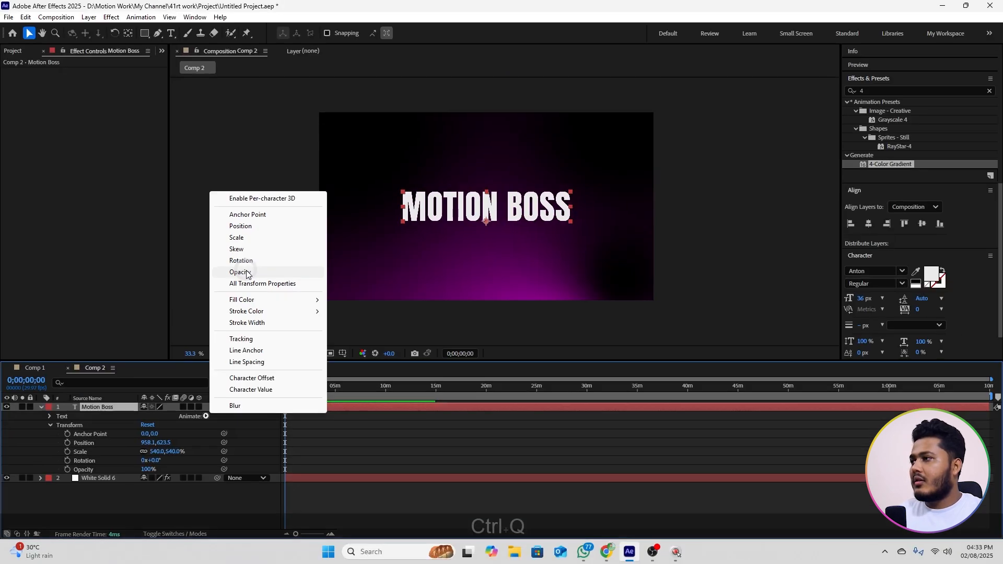
click(495, 139)
scroll(126, 470, down, 1)
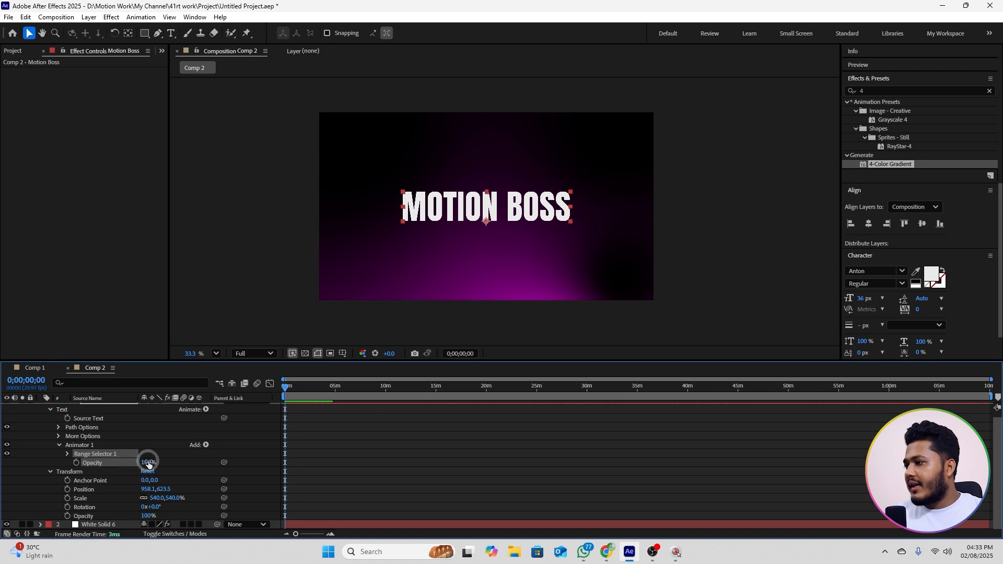
drag(148, 462, 90, 466)
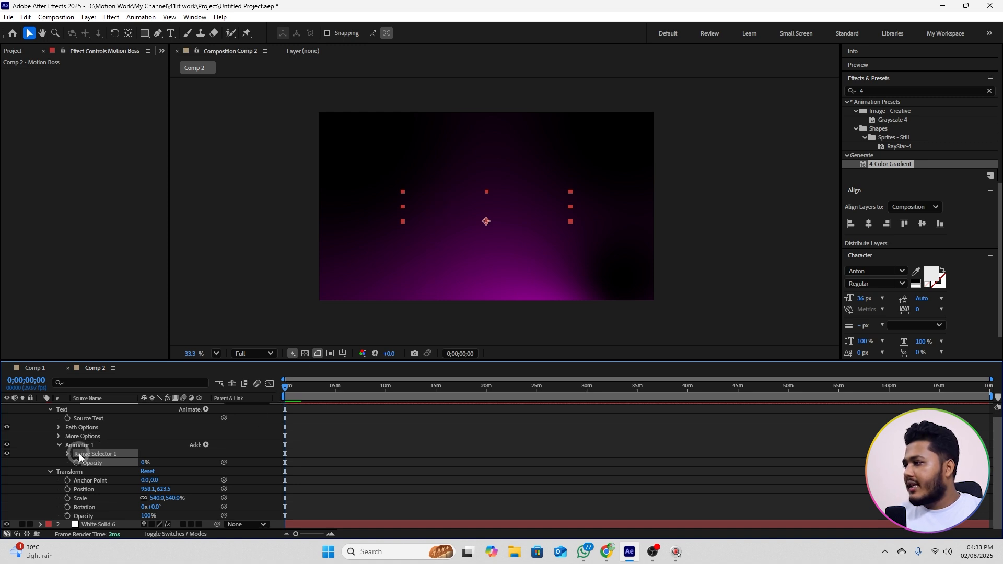
Step: Set Range Selector 1's Offset to -100% and keyframe it at the start of the timeline
click(68, 454)
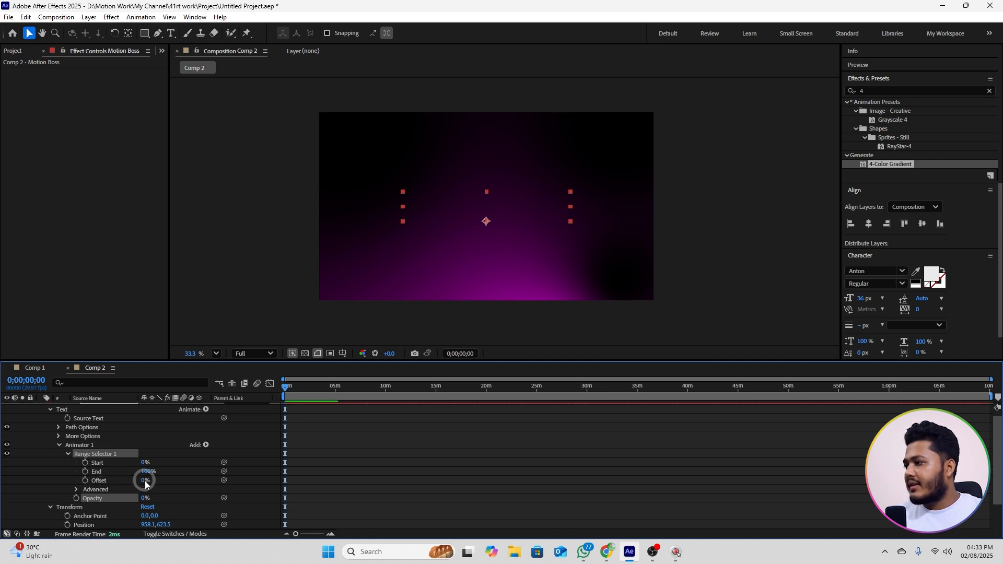
drag(143, 480, 70, 481)
key(ctrl+z)
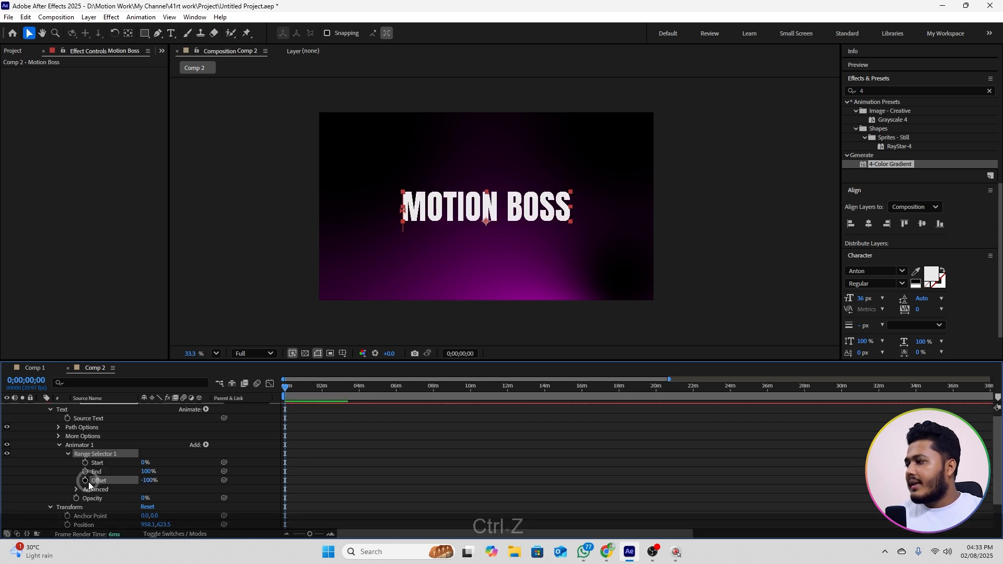
click(96, 481)
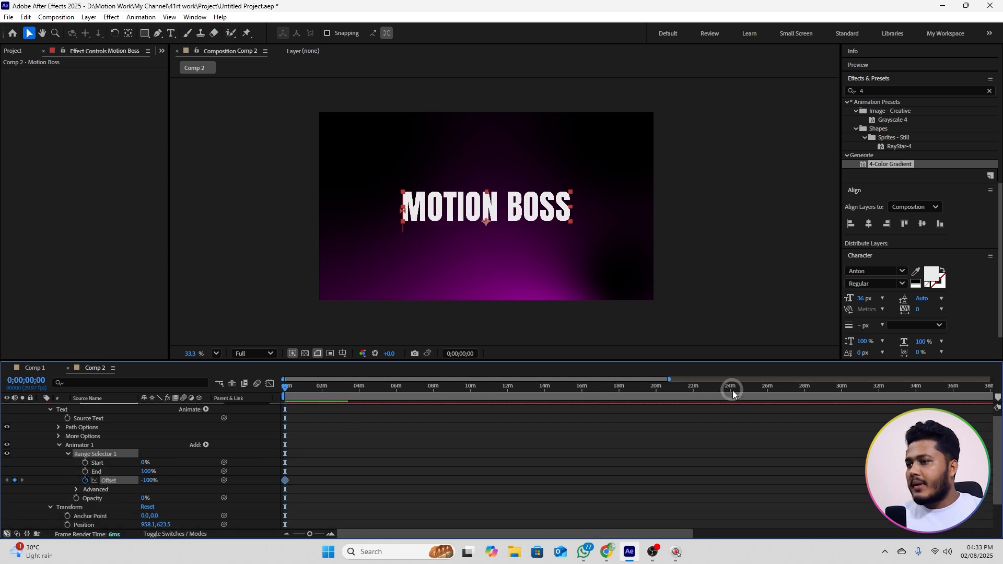
Step: Keyframe the range selector's Offset at 100% at the 1-second mark and preview the text reveal
drag(669, 379, 290, 379)
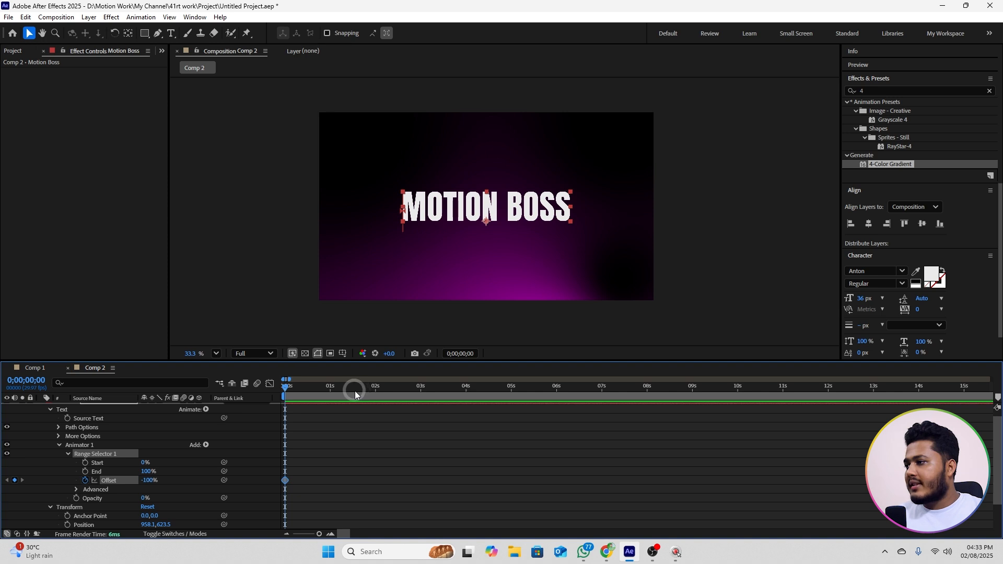
click(330, 389)
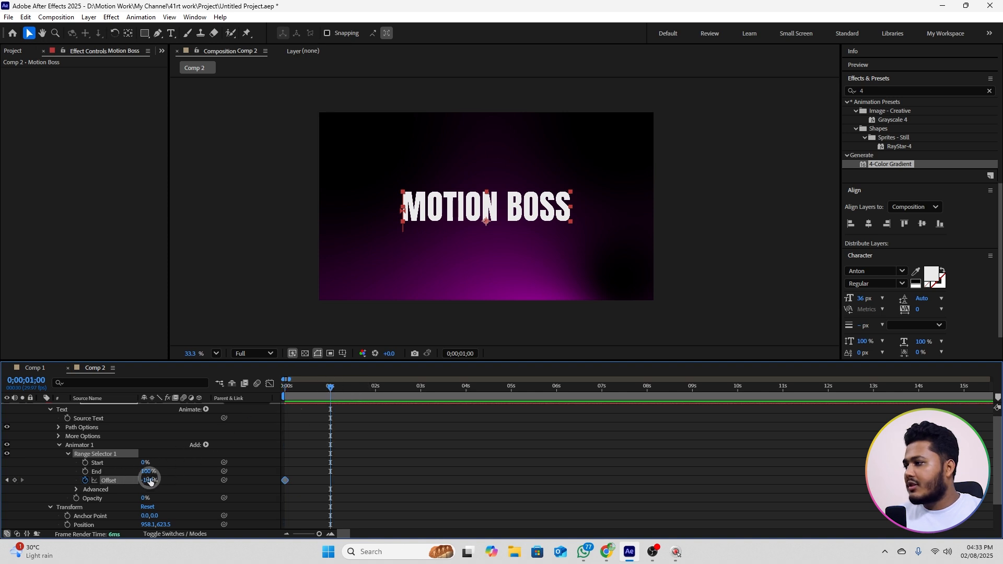
drag(150, 481, 285, 476)
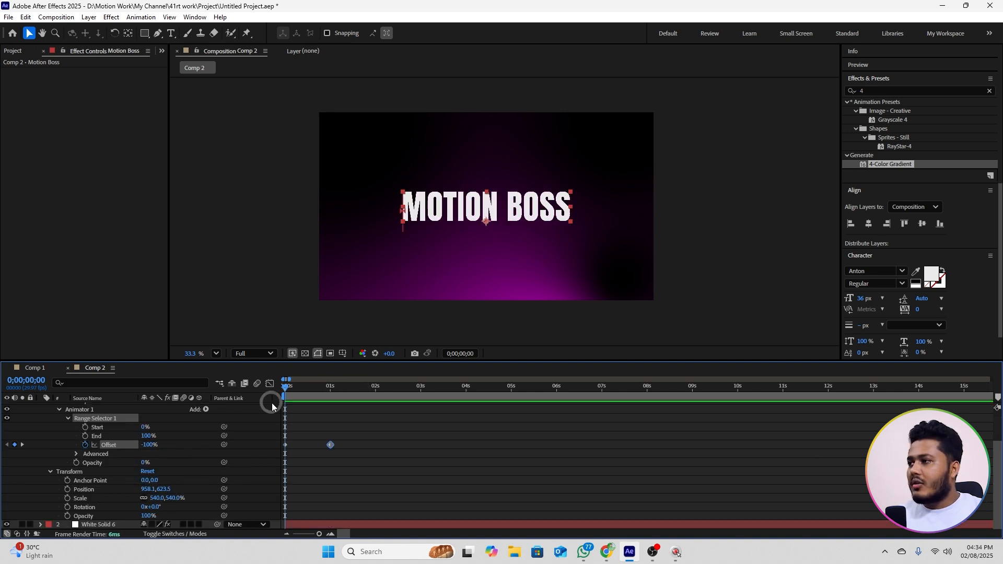
key(space)
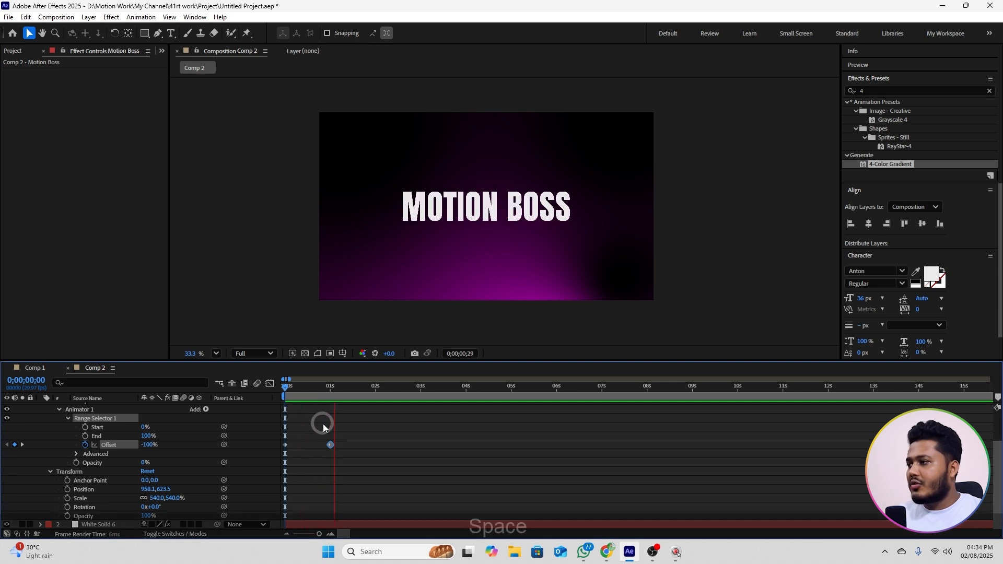
drag(321, 390, 308, 390)
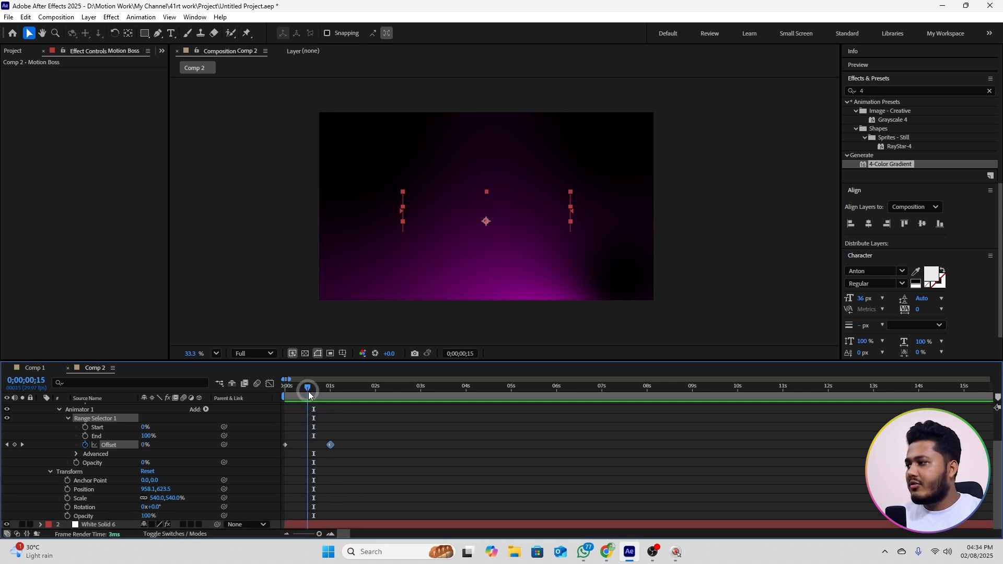
Step: Set the range selector's advanced Shape to Ramp Up, preview the reveal, and set Ease High to 100%
click(76, 454)
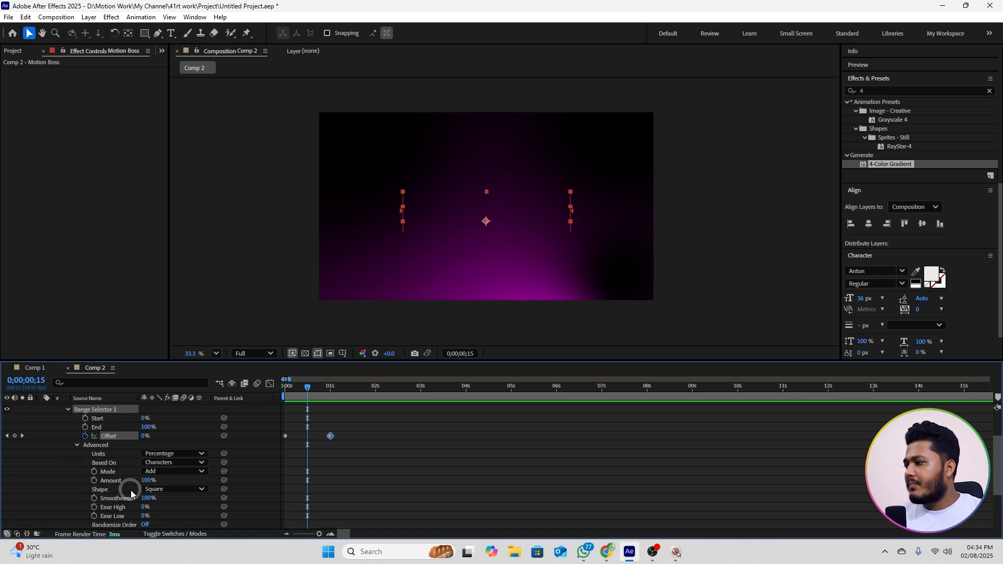
click(157, 489)
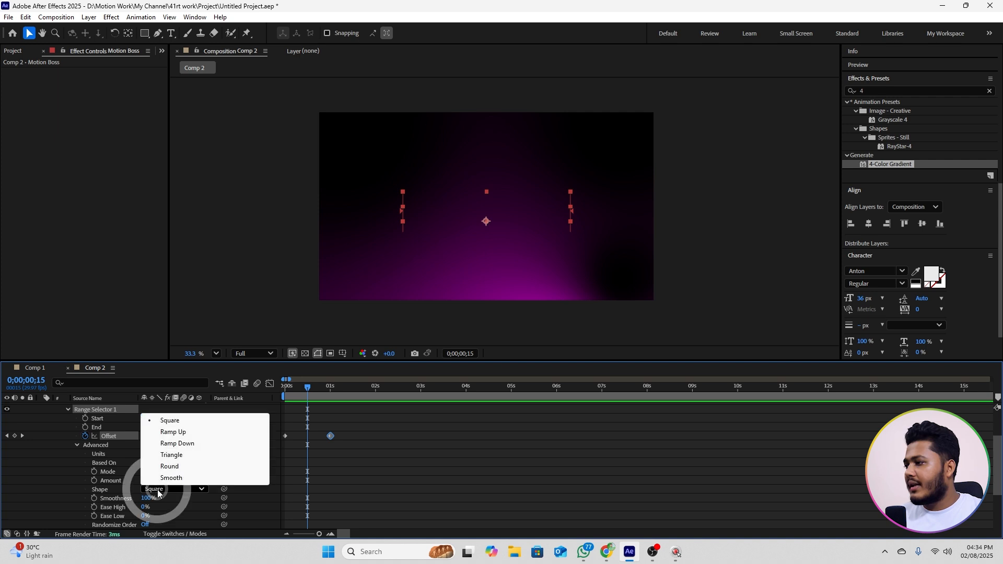
click(183, 432)
drag(330, 399, 278, 389)
key(space)
key(space)
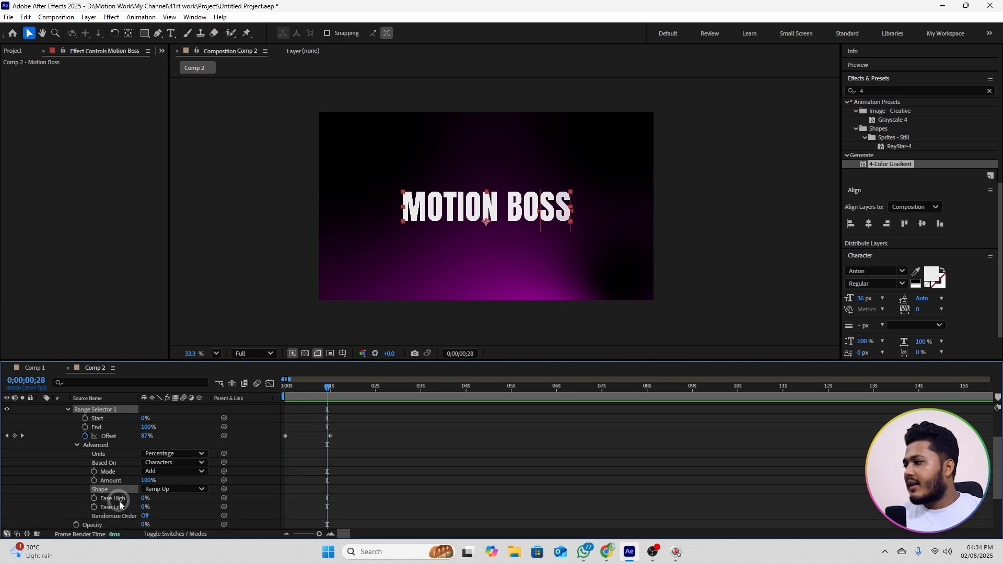
drag(143, 497, 219, 493)
drag(321, 390, 289, 394)
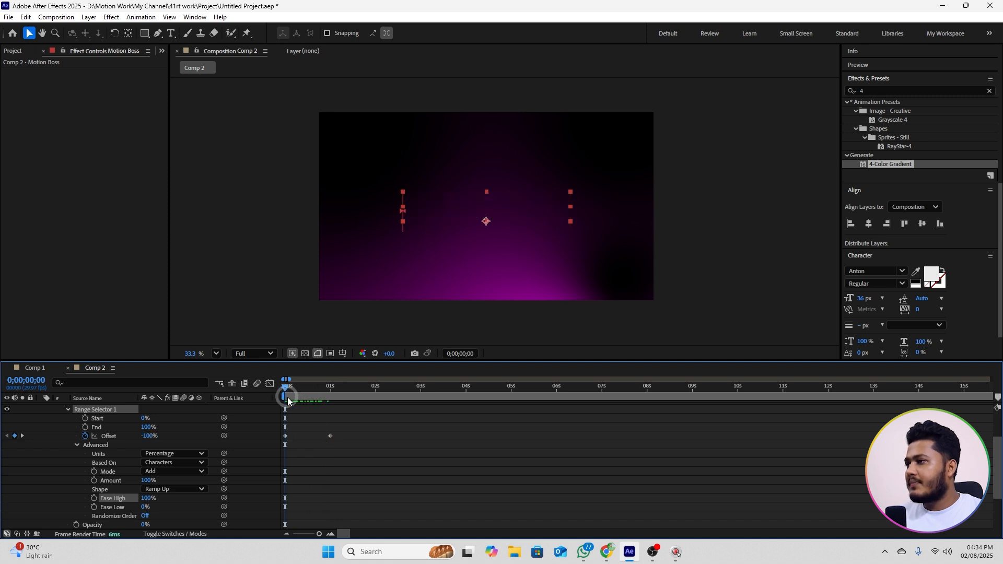
Step: Preview the Motion Boss text reveal from the start of the timeline
key(space)
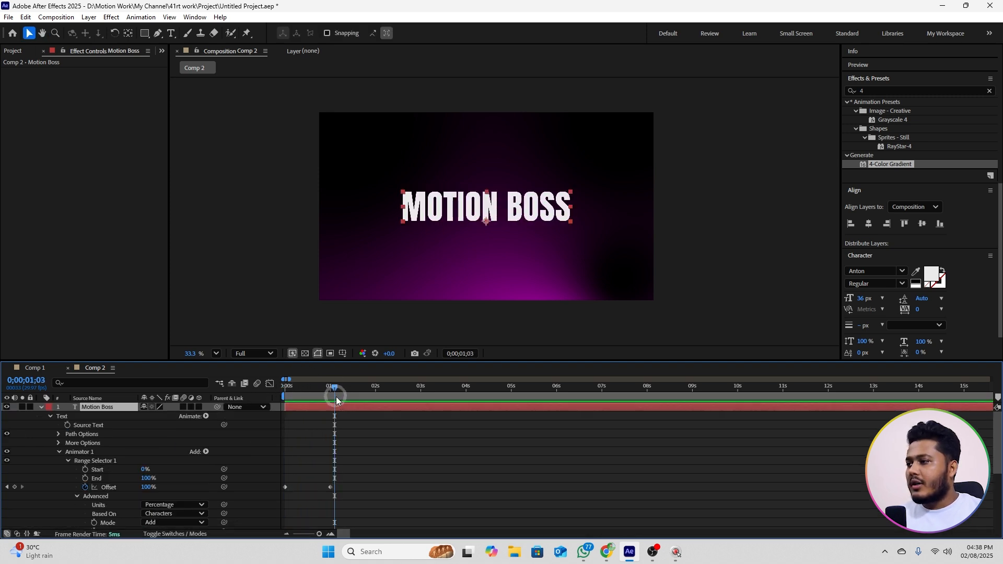
drag(337, 397, 290, 403)
key(space)
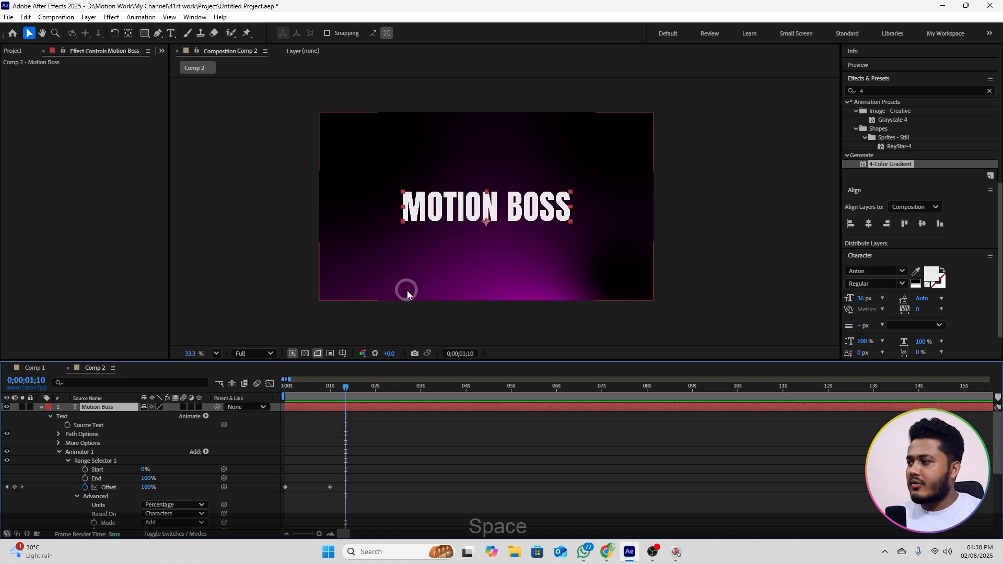
Step: Add a Fill Color RGB text animator to the Motion Boss layer and set its colour to magenta D200FF
click(60, 453)
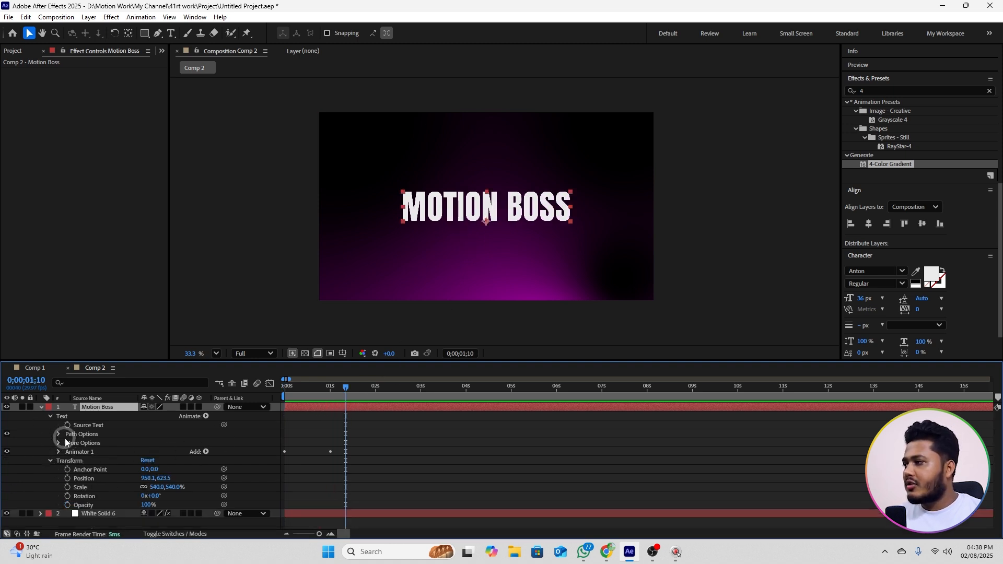
click(77, 417)
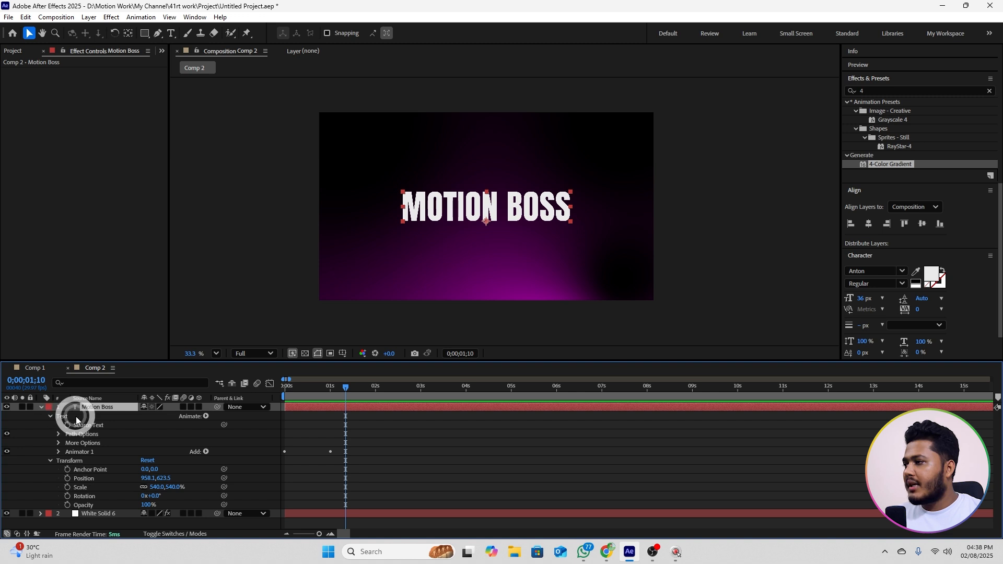
click(204, 417)
mouse_move(261, 300)
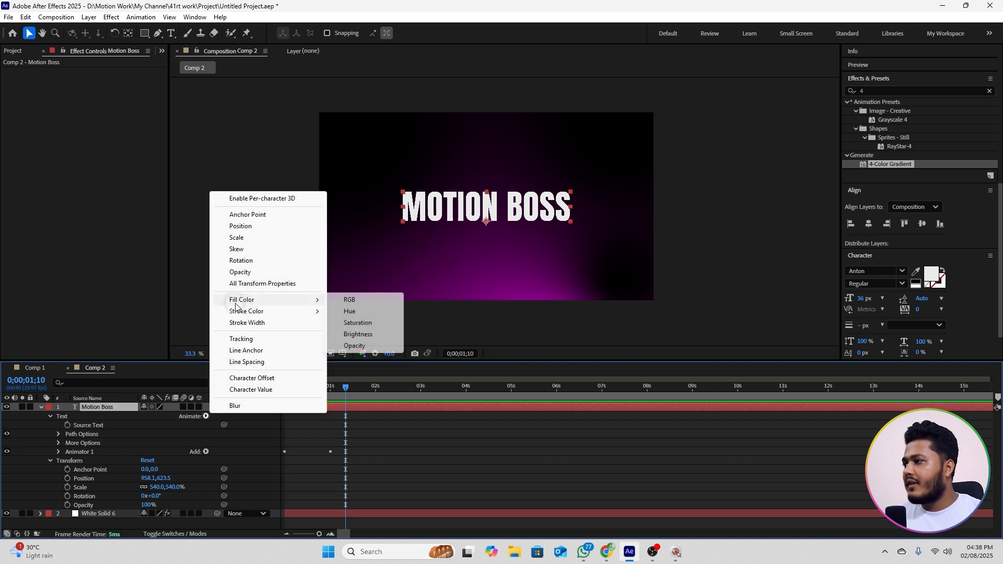
click(350, 300)
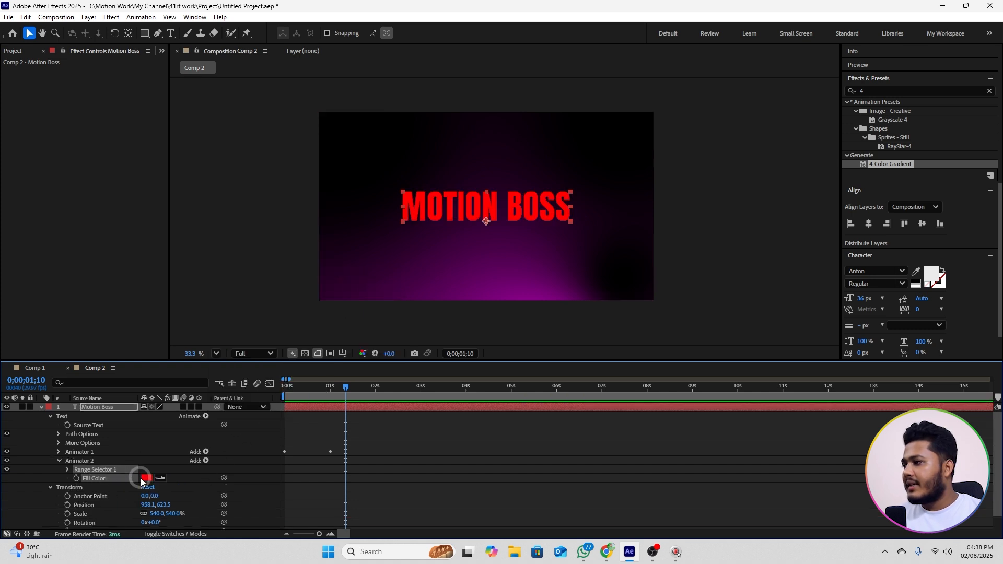
click(146, 478)
mouse_move(526, 239)
mouse_down()
mouse_move(528, 226)
mouse_move(510, 226)
mouse_move(519, 234)
mouse_up()
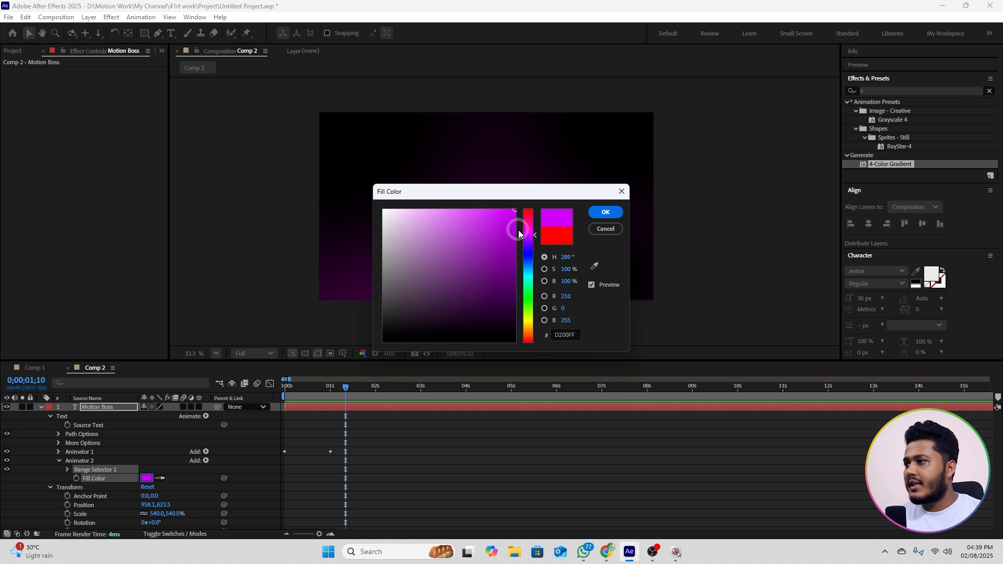
click(605, 211)
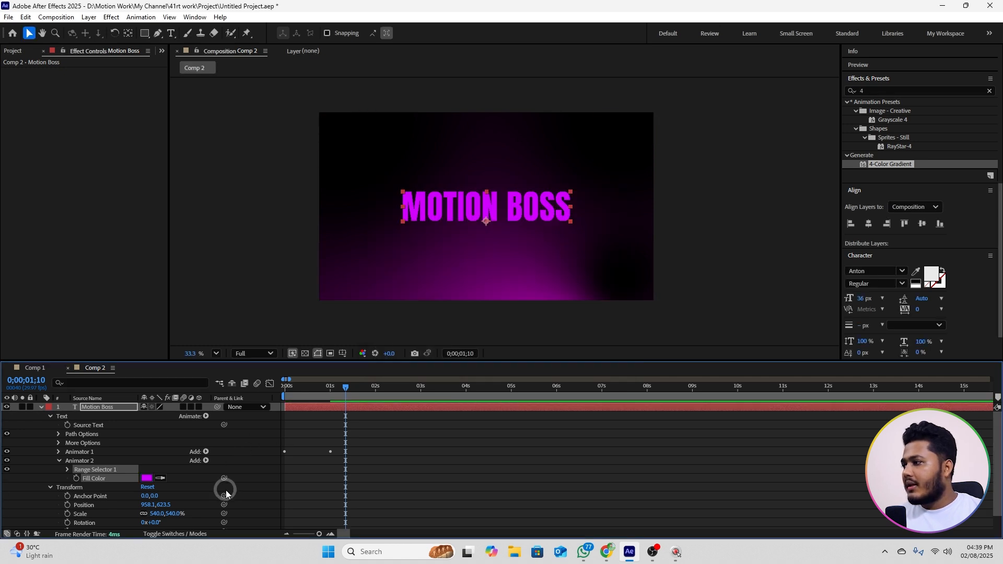
Step: Keyframe the Fill Color animator's range selector Offset at -100% around the half-second mark and at 100% at 0;00;01;15
click(338, 443)
drag(335, 395, 320, 395)
click(87, 494)
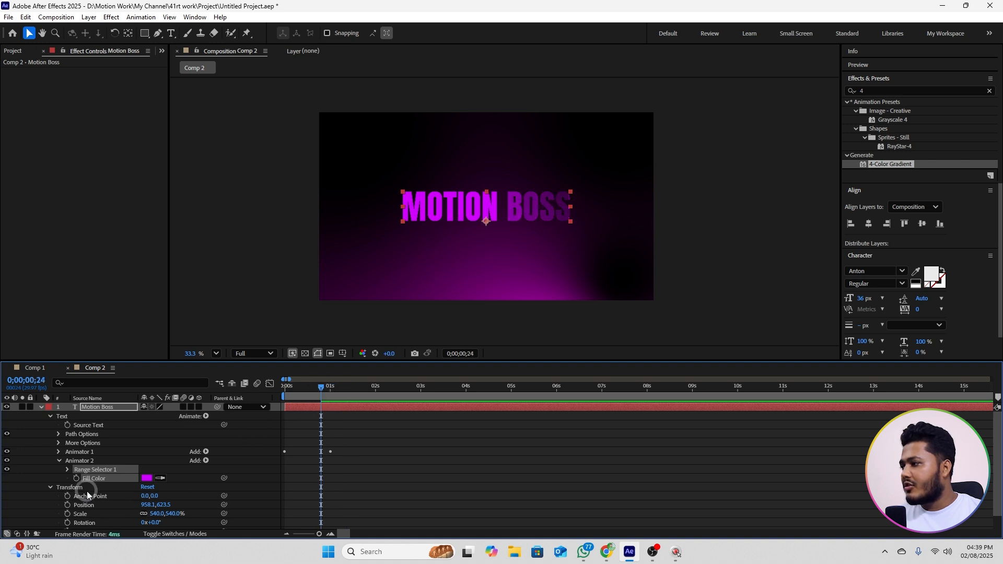
click(67, 468)
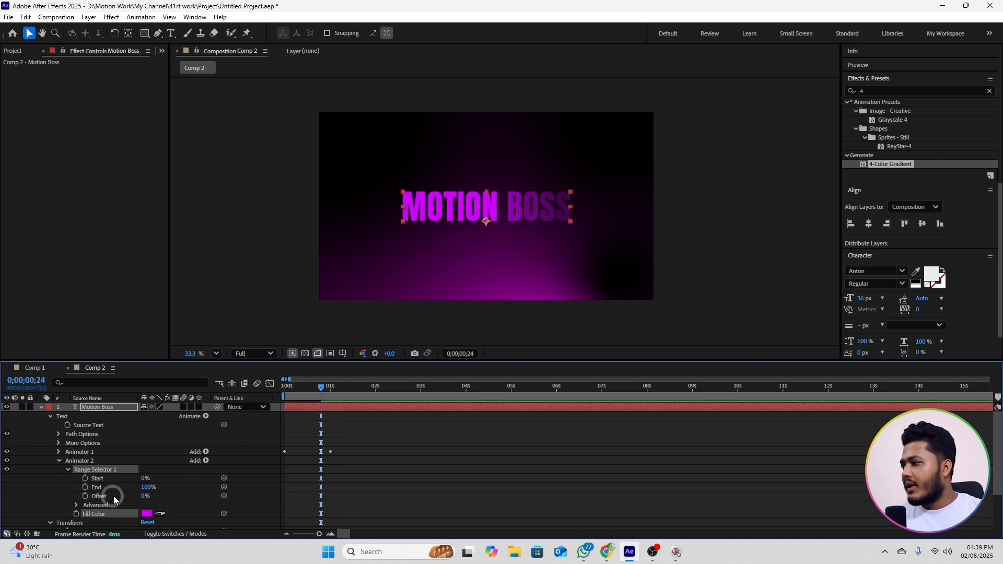
click(129, 497)
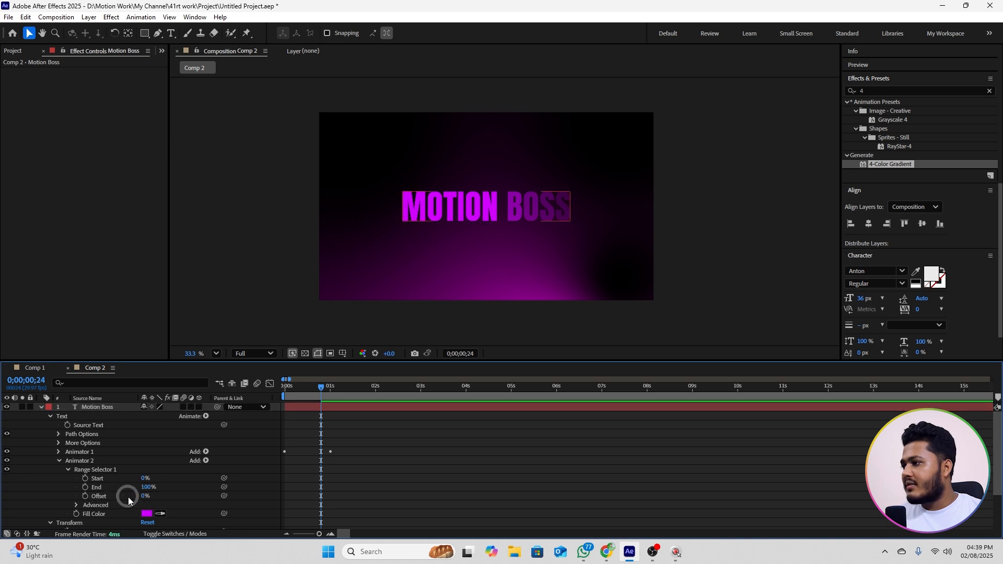
click(140, 498)
drag(142, 498, 88, 501)
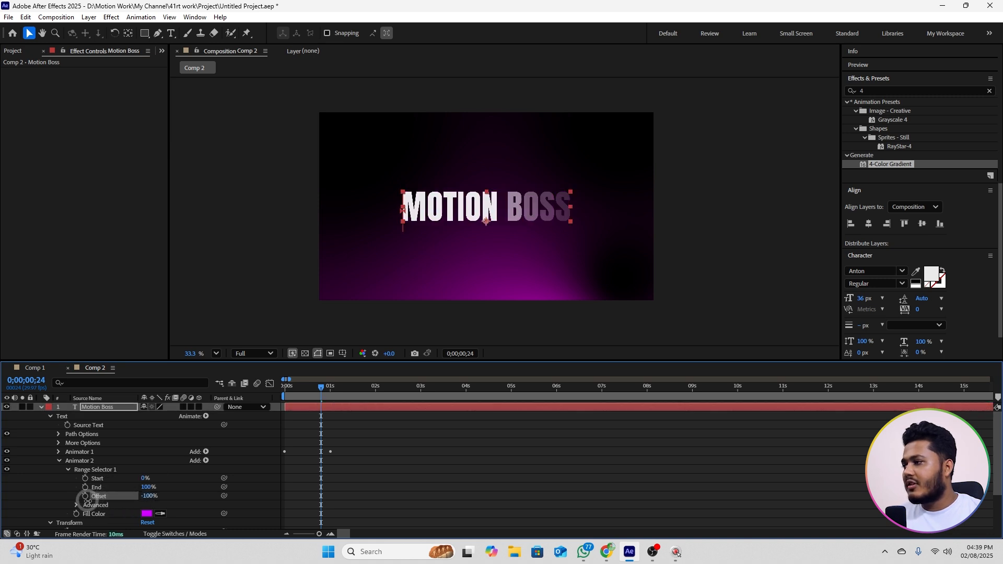
click(85, 496)
drag(320, 496, 310, 498)
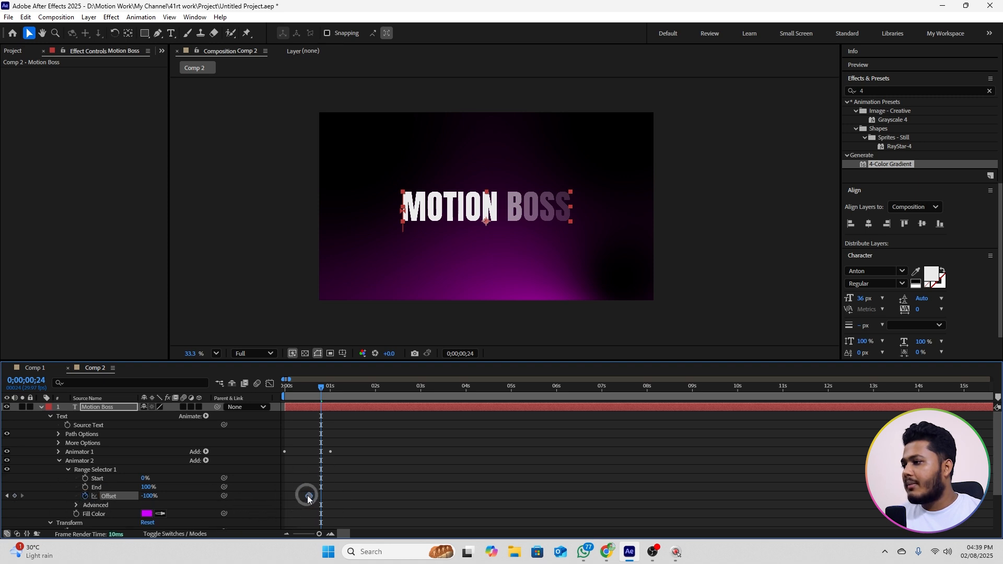
drag(334, 391, 355, 405)
drag(165, 500, 262, 493)
Step: Set the Fill Color animator's advanced range selector Shape to Ramp Up and preview the colour reveal
scroll(184, 492, down, 1)
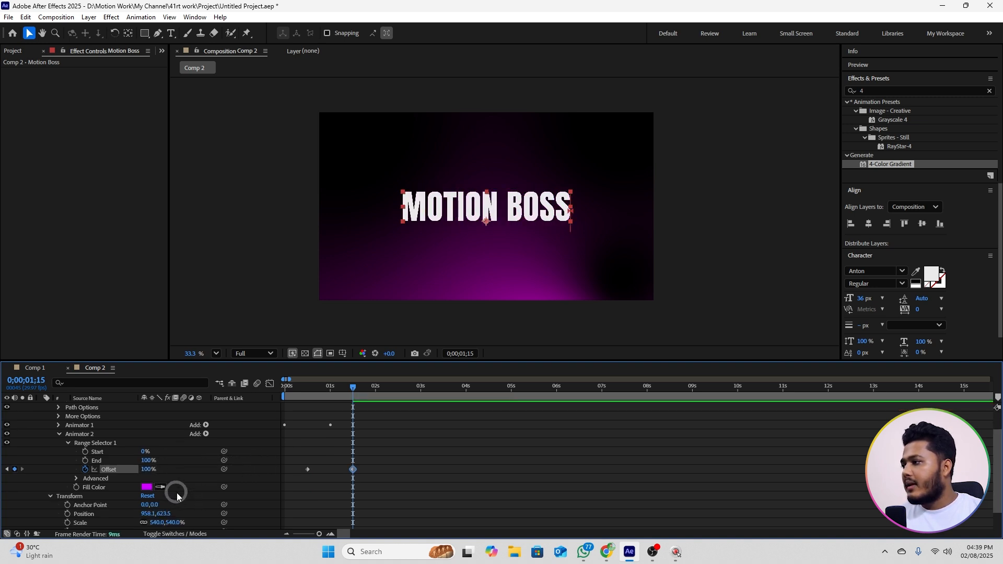
click(77, 478)
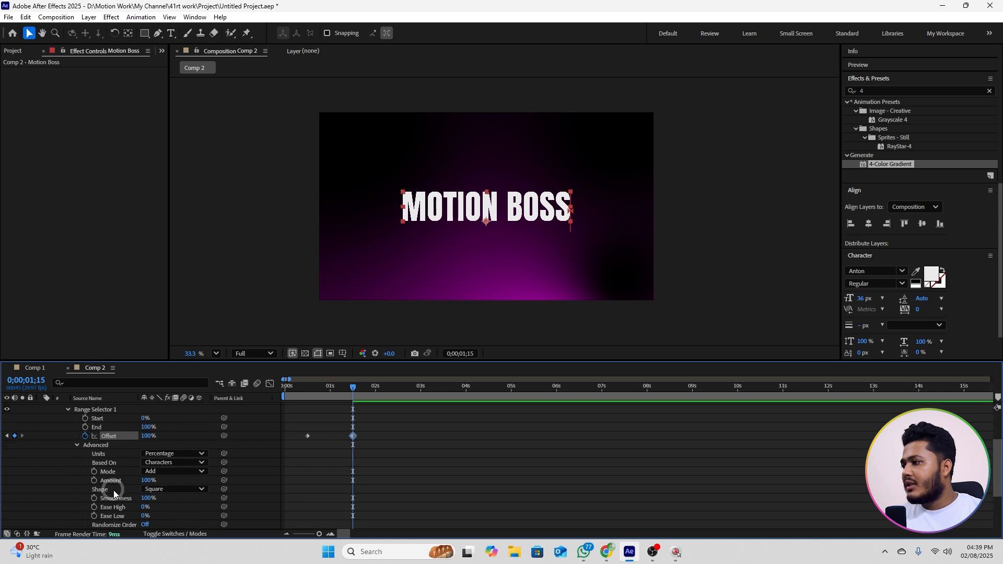
click(156, 489)
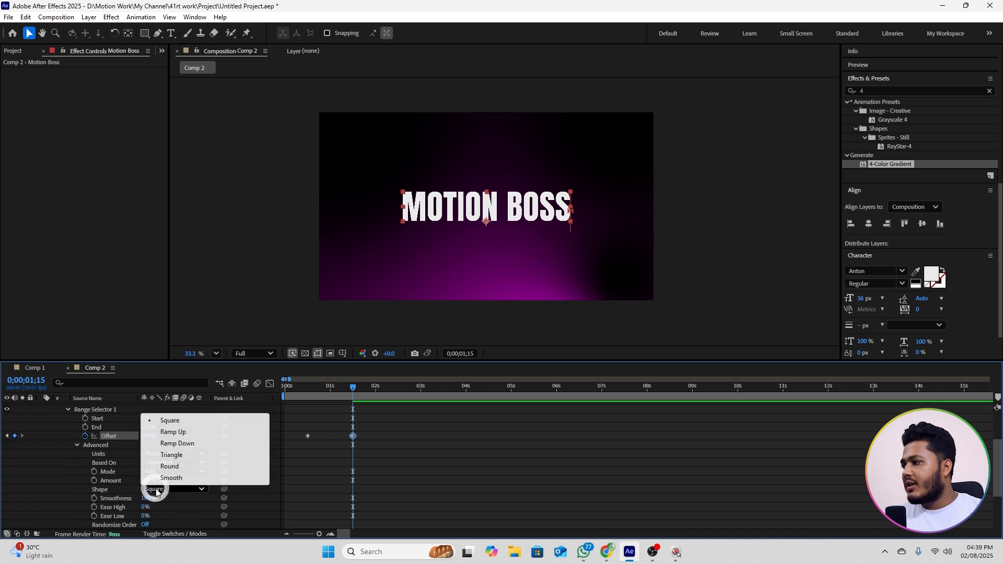
click(170, 432)
key(space)
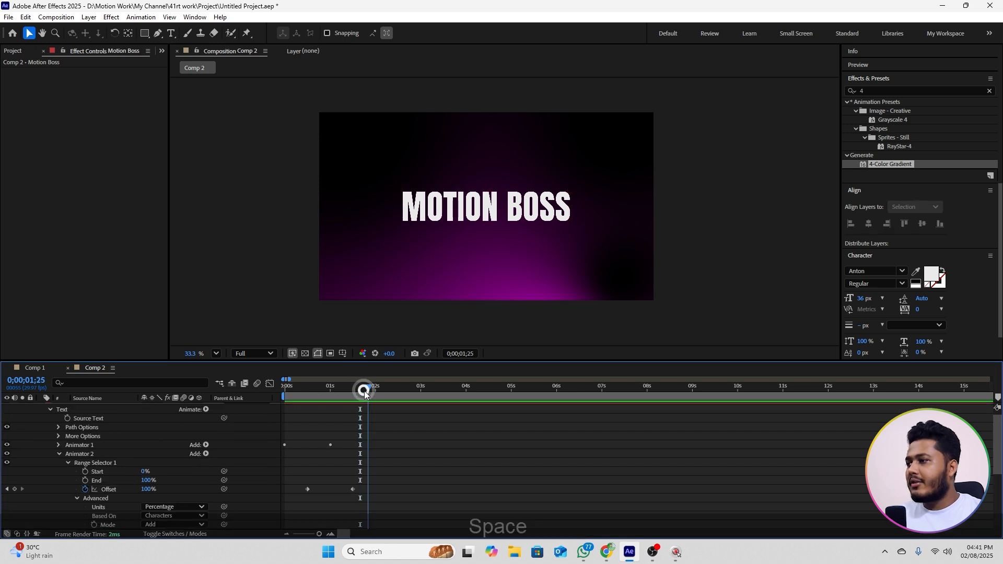
drag(322, 402, 297, 406)
key(space)
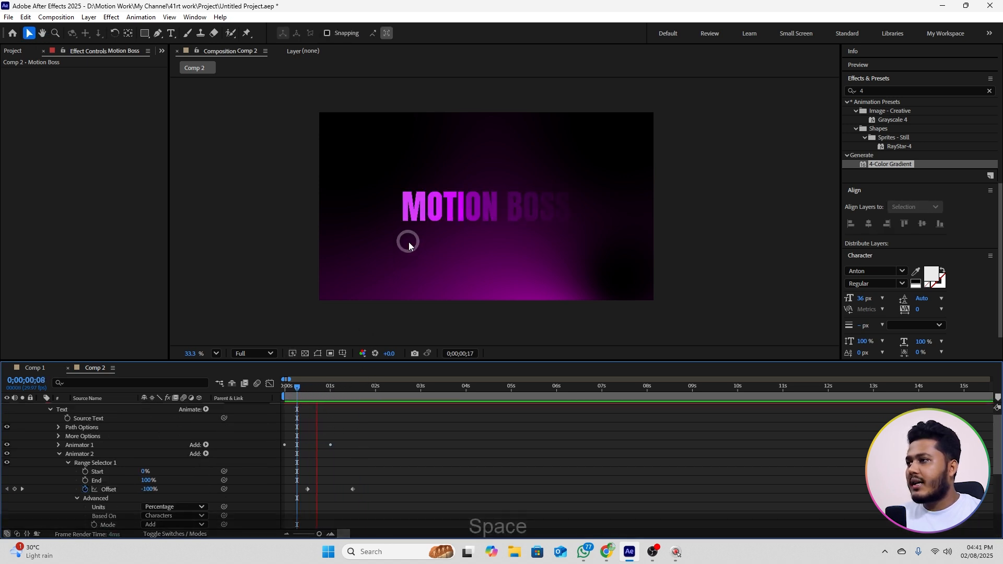
key(space)
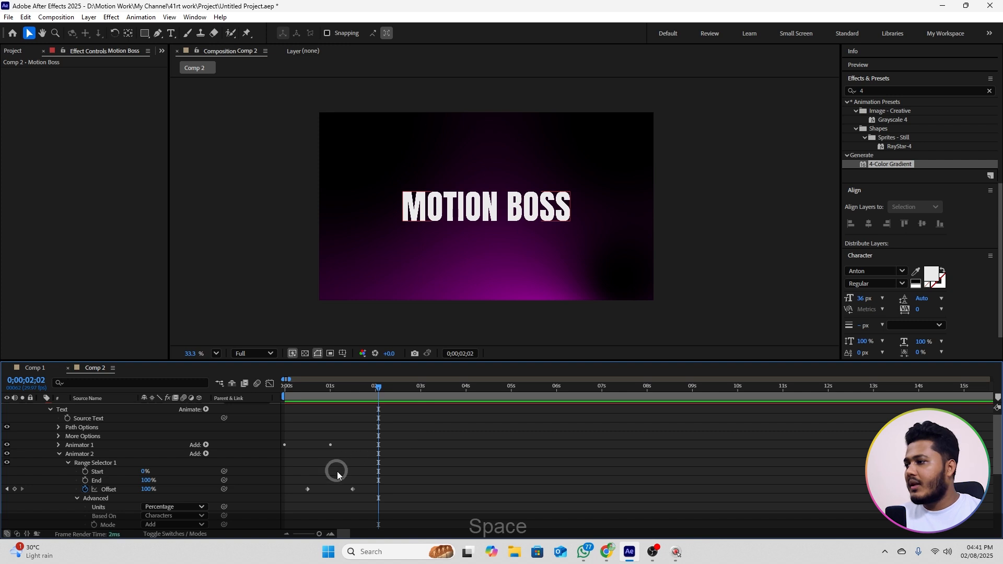
Step: Apply Easy Ease to both Offset keyframes of Animator 2
scroll(339, 475, down, 1)
drag(409, 455, 303, 474)
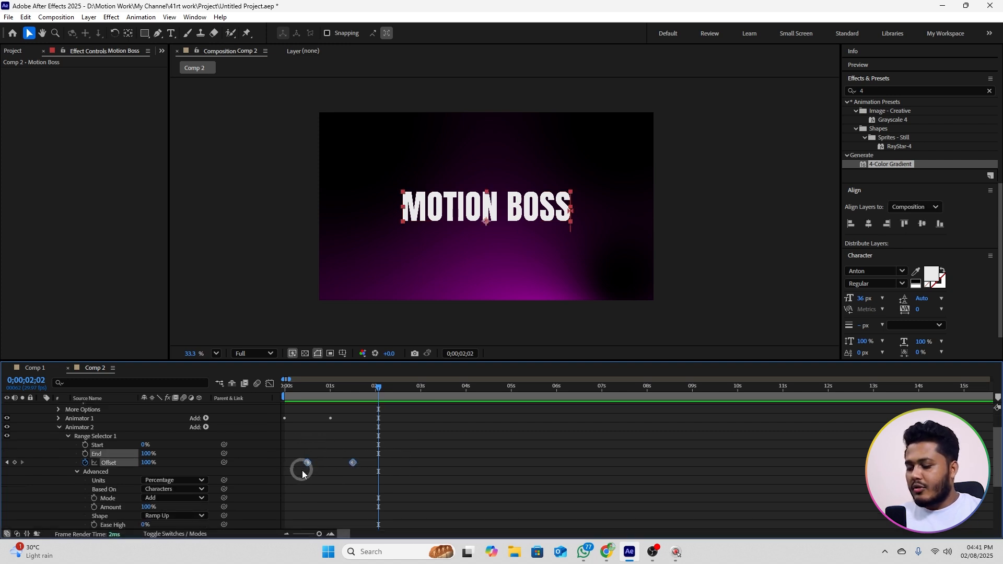
key(F9)
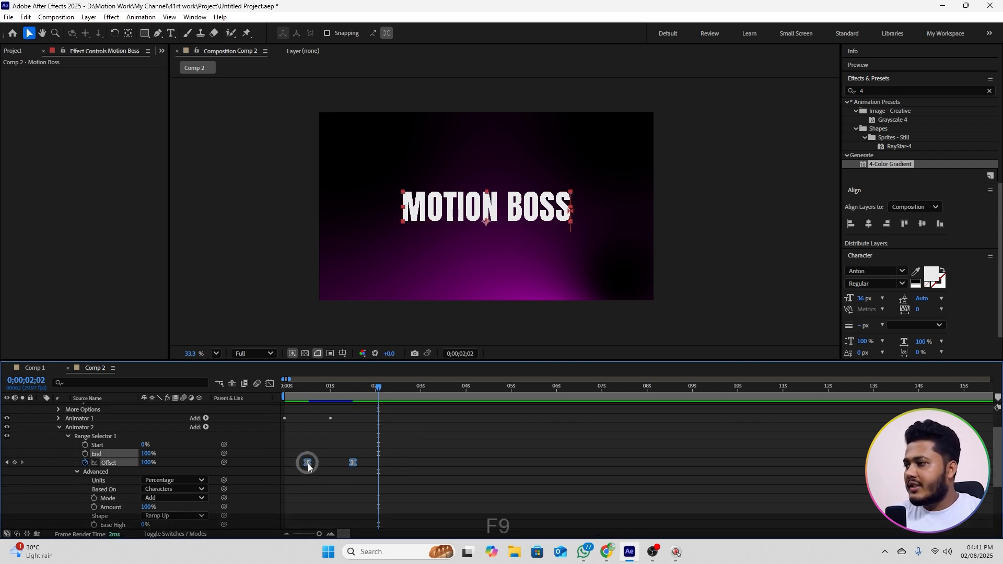
Step: Apply Easy Ease to both Offset keyframes of Animator 1
click(87, 428)
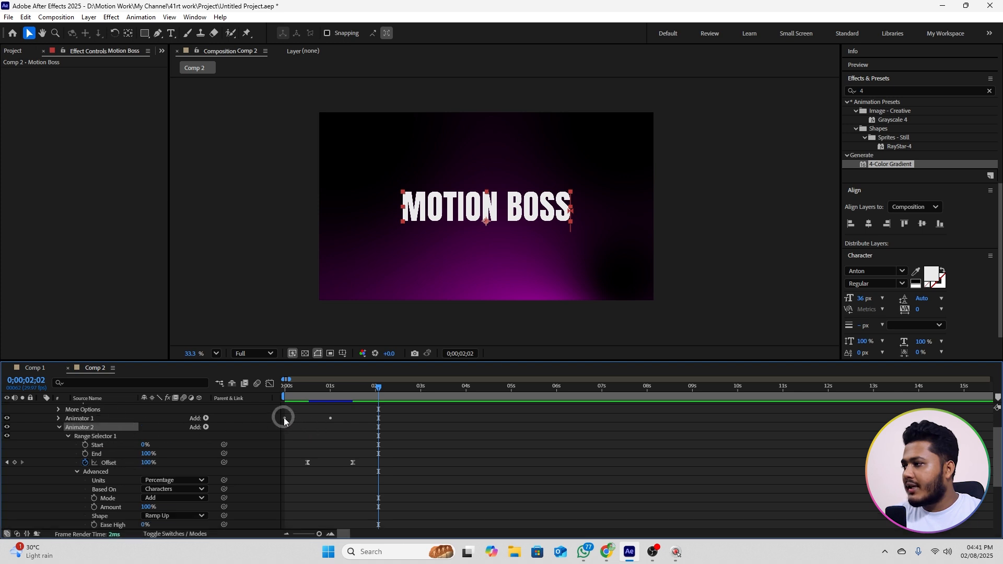
scroll(120, 434, up, 2)
click(63, 446)
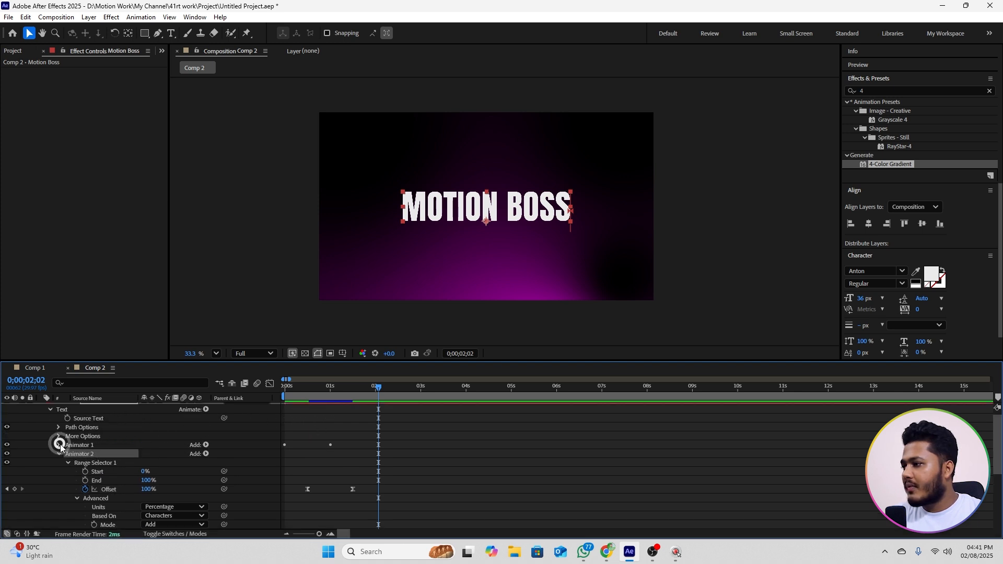
drag(351, 432, 283, 442)
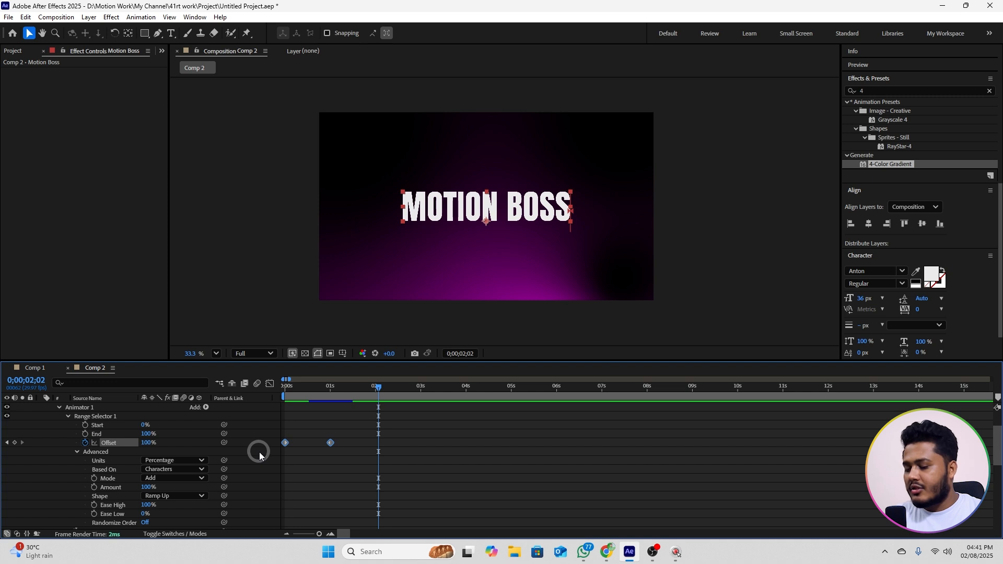
key(F9)
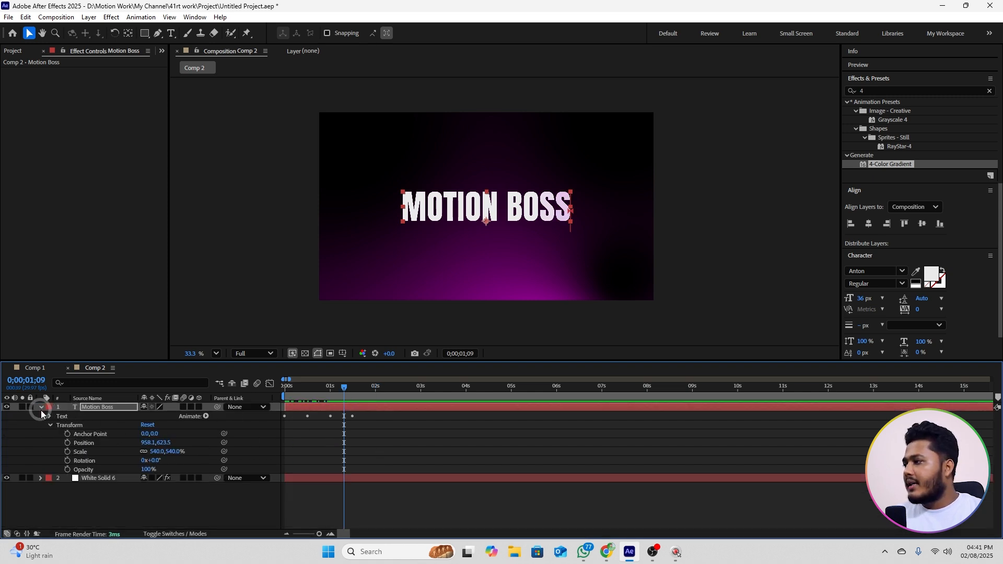
Step: Keyframe the Motion Boss layer's Scale at 865% at the timeline start and 540% at 0;00;01;09, and preview the animation
click(41, 408)
click(107, 407)
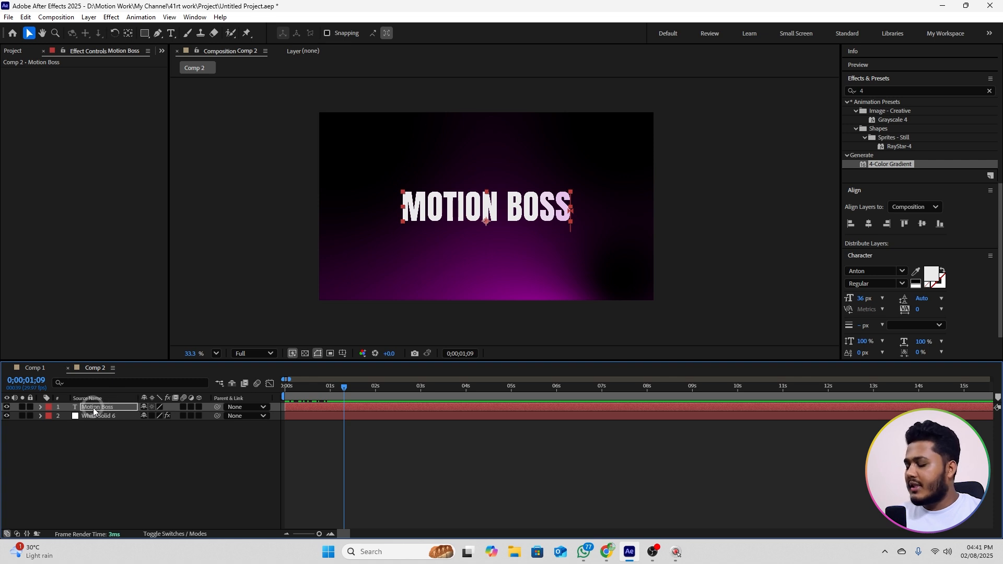
key(s)
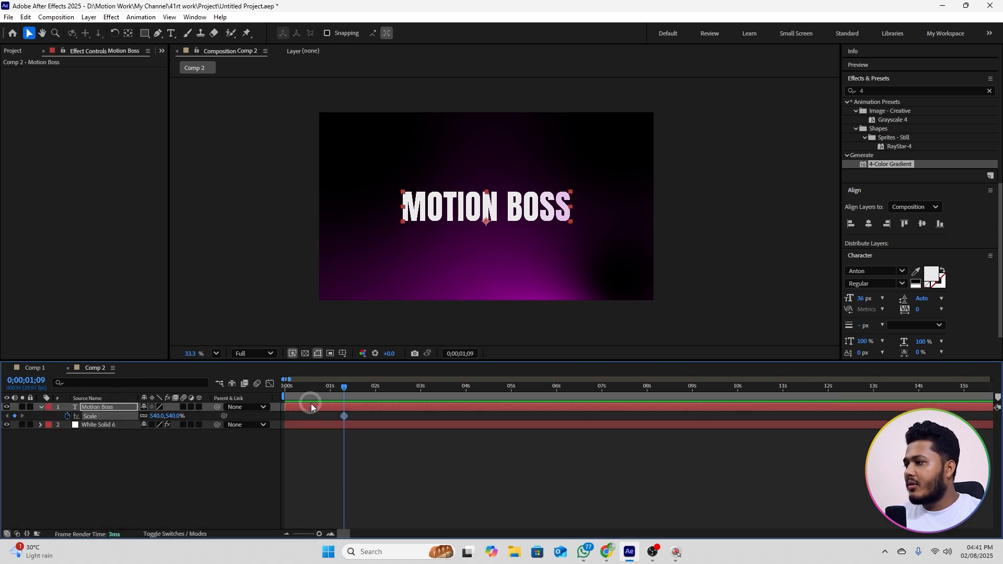
click(304, 387)
drag(305, 387, 255, 401)
drag(152, 416, 272, 390)
key(space)
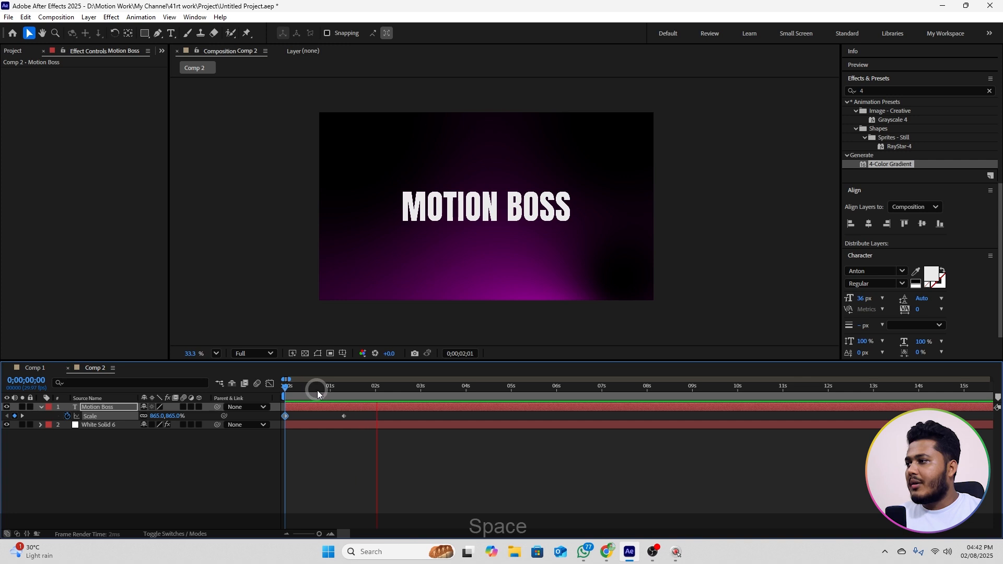
key(space)
Step: Apply Easy Ease to both Scale keyframes, shape the speed graph to start fast and slow down gradually, and preview the motion
drag(358, 416, 268, 422)
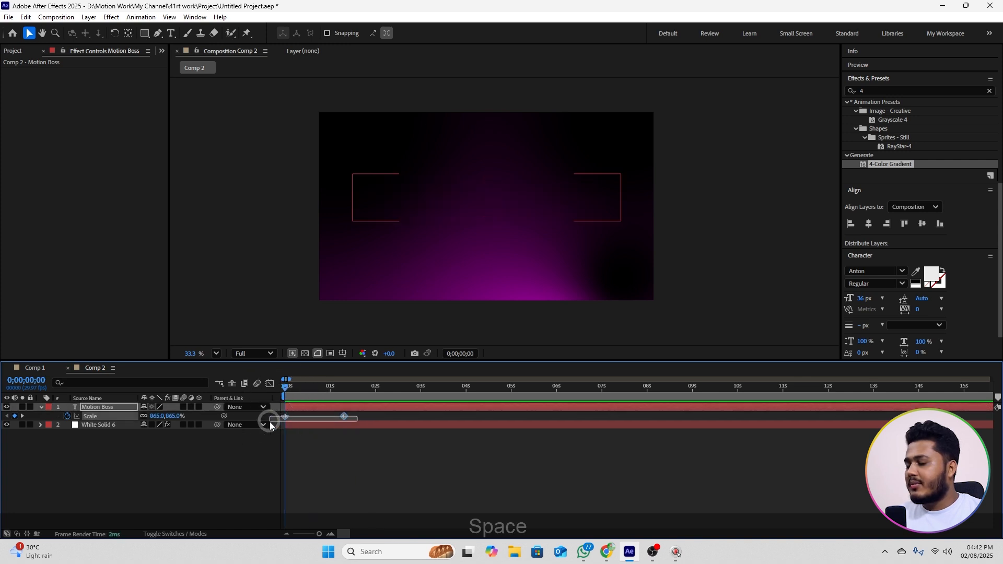
key(F9)
click(269, 384)
drag(372, 412, 289, 414)
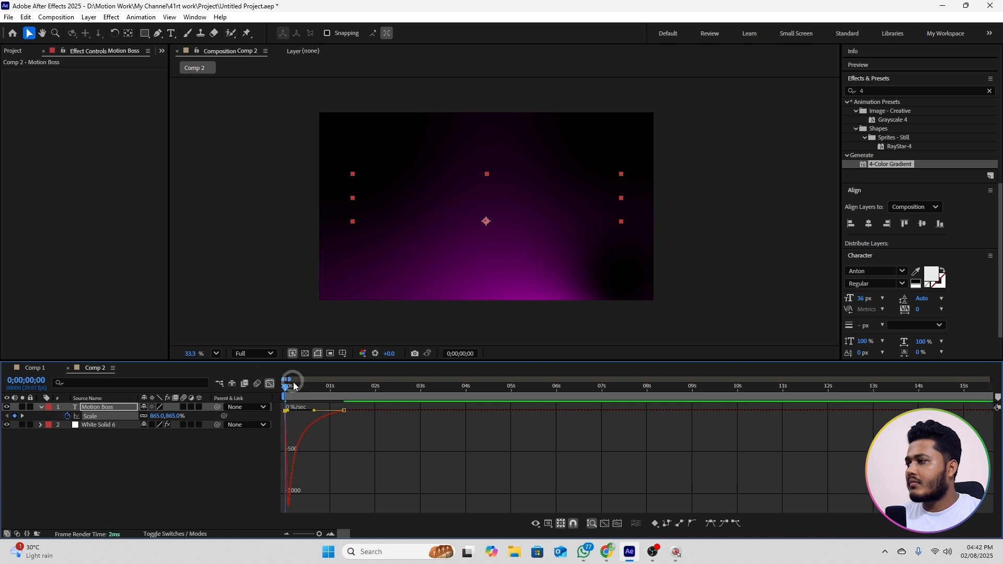
click(270, 383)
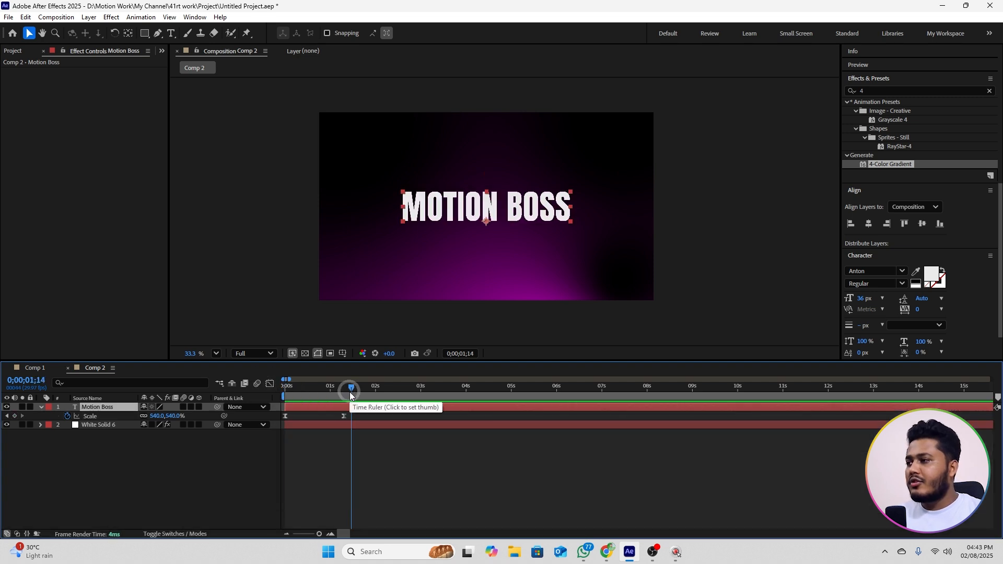
drag(349, 392, 282, 398)
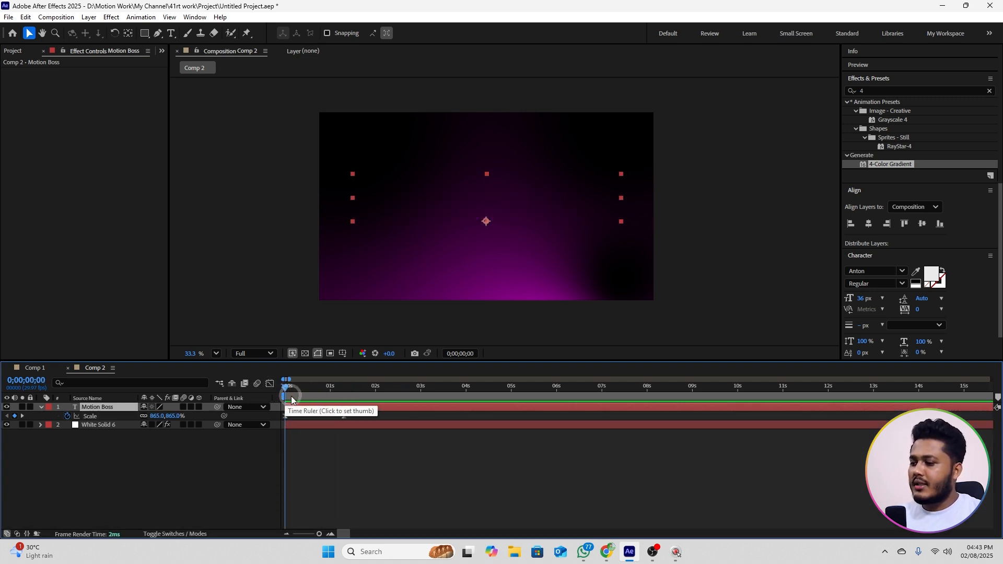
key(space)
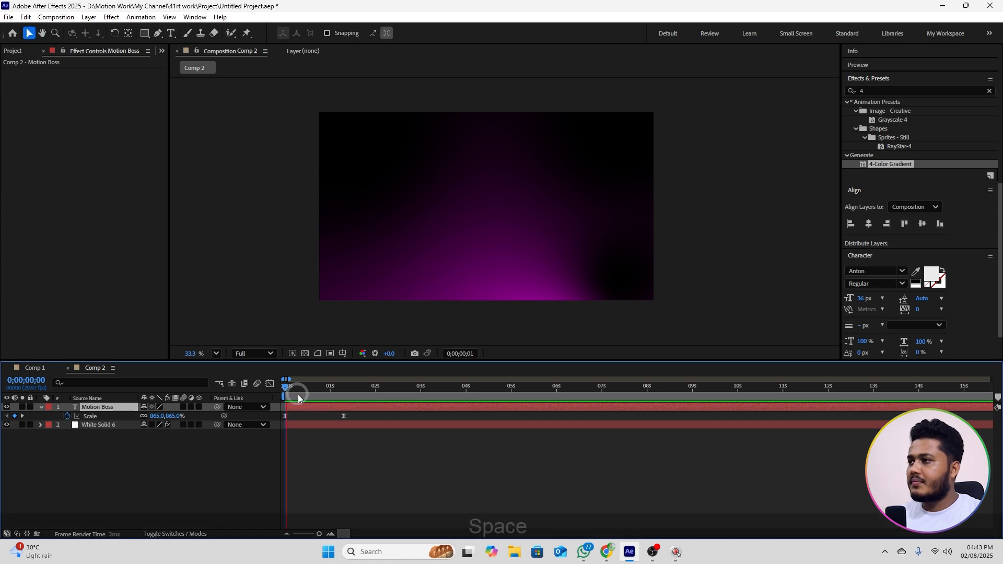
key(space)
Step: Add another Opacity text animator to the Motion Boss layer with the playhead at 0;00;01;09
drag(358, 388, 349, 396)
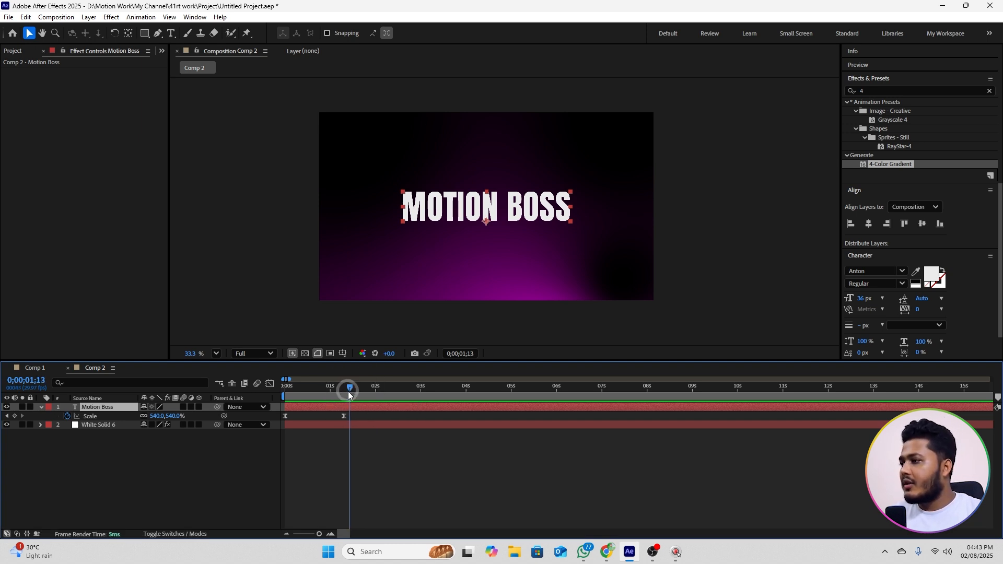
drag(349, 391, 343, 392)
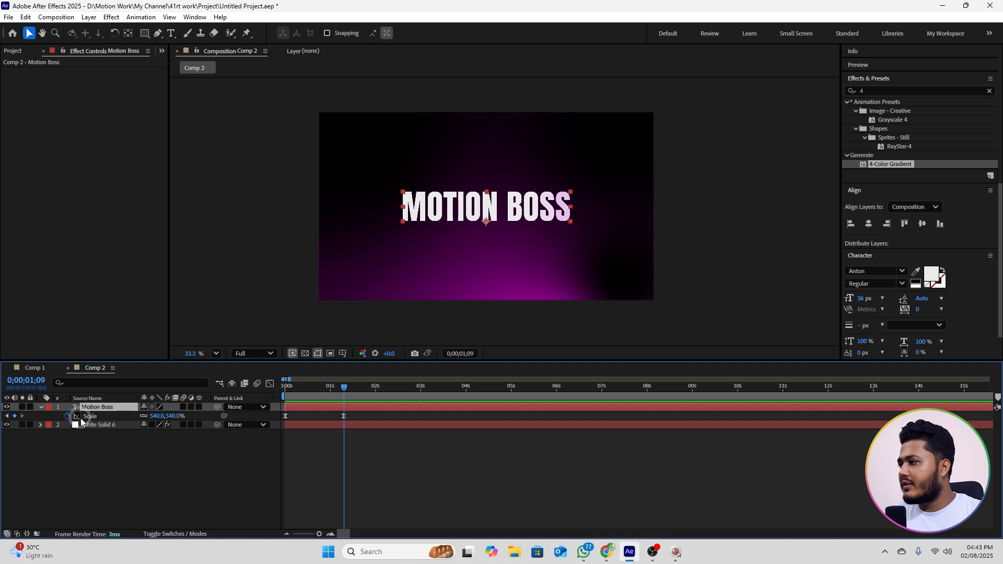
click(41, 407)
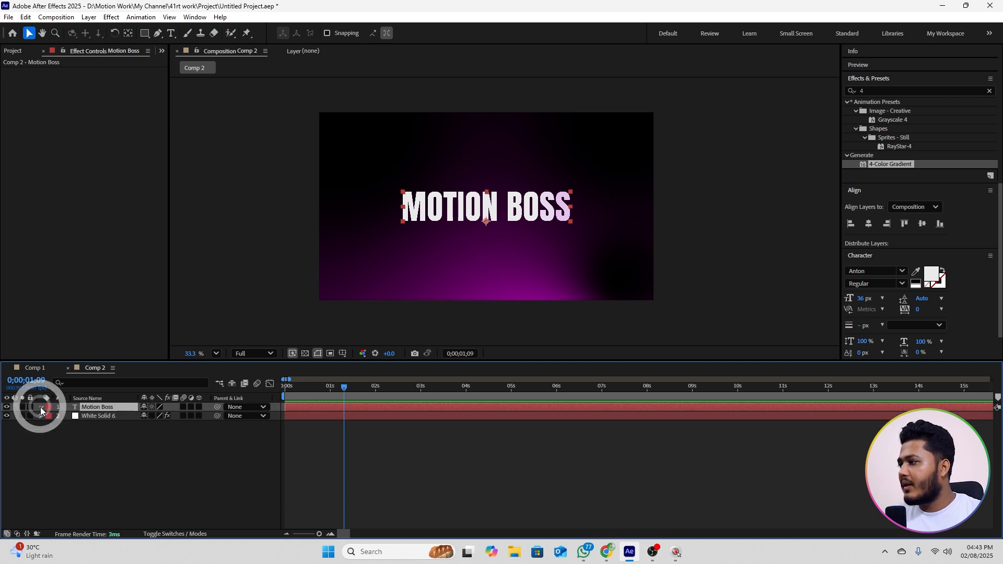
click(41, 407)
click(206, 416)
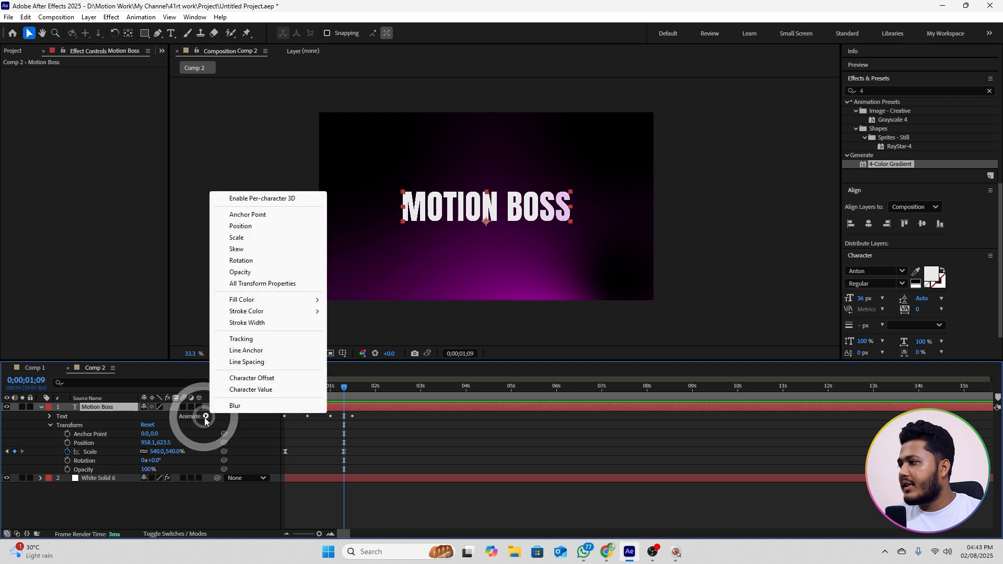
click(242, 272)
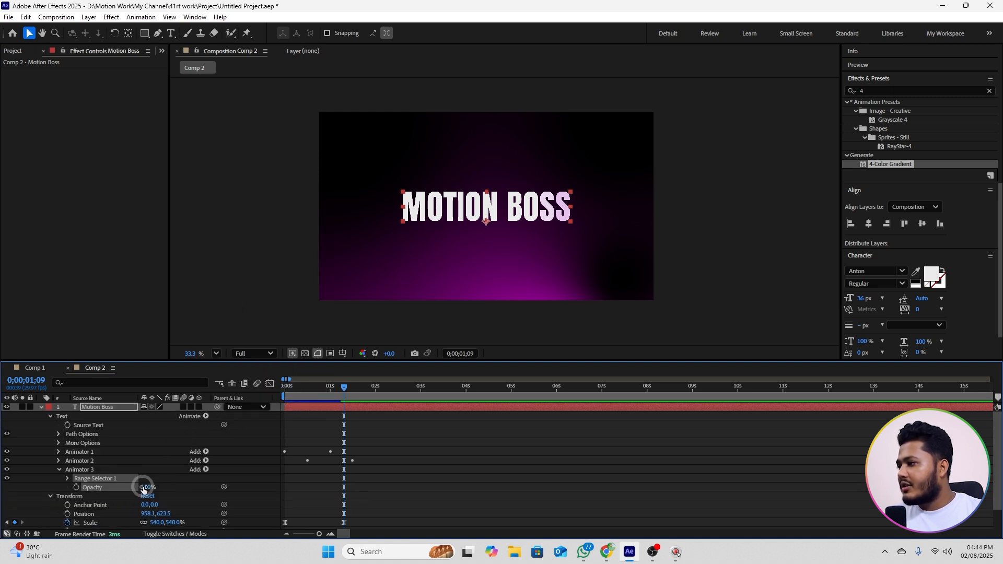
Step: Set Animator 3's Opacity to 0% and keyframe its Range Selector Offset at -100% at 0;00;01;09 and 100% at 0;00;02;05
drag(147, 486, 76, 487)
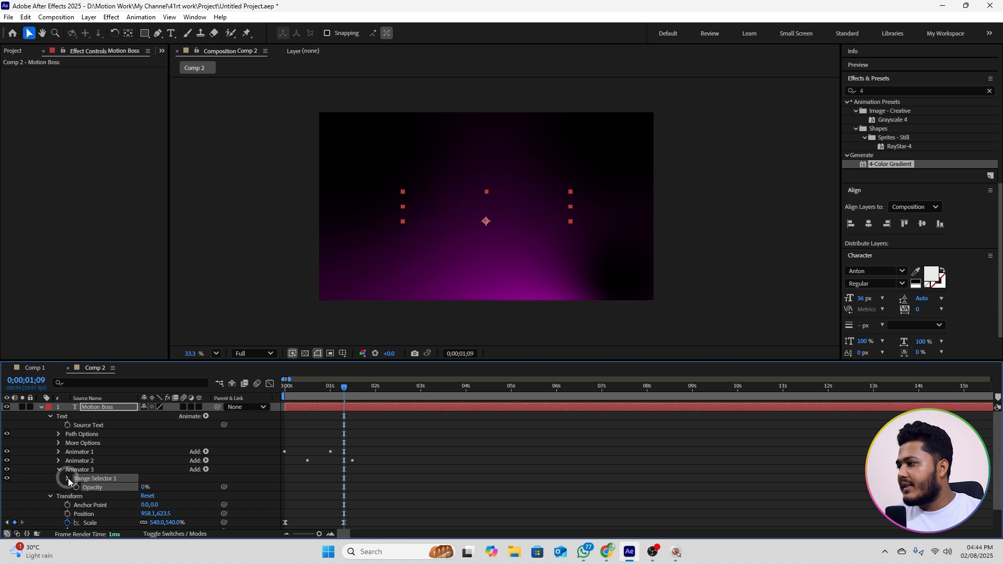
click(68, 478)
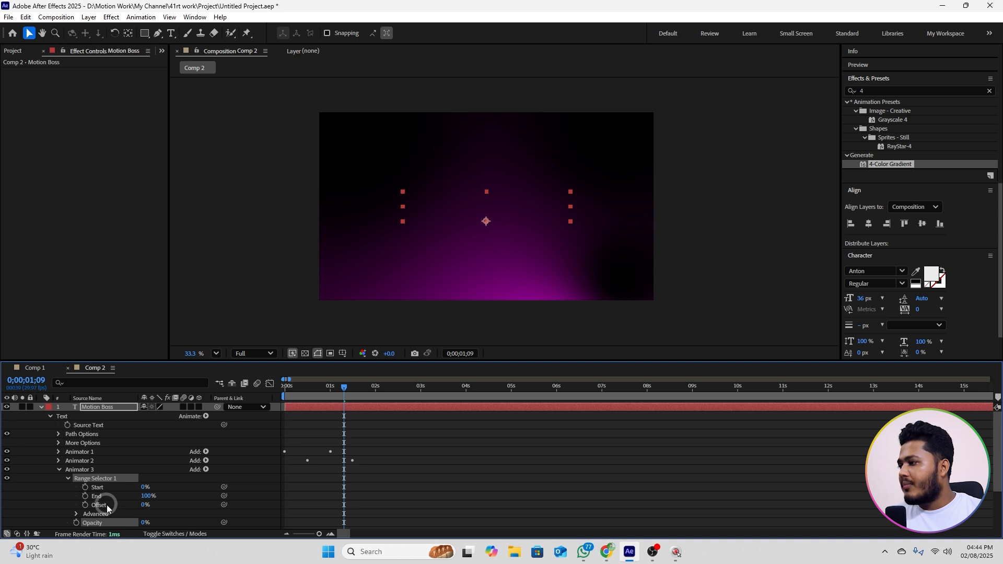
drag(145, 506, 97, 506)
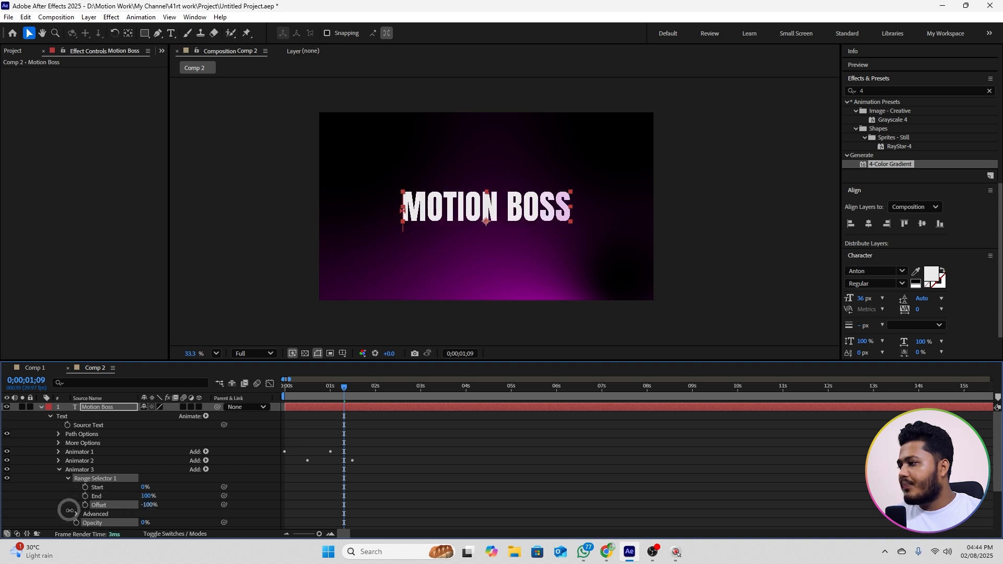
click(85, 504)
drag(369, 388, 383, 394)
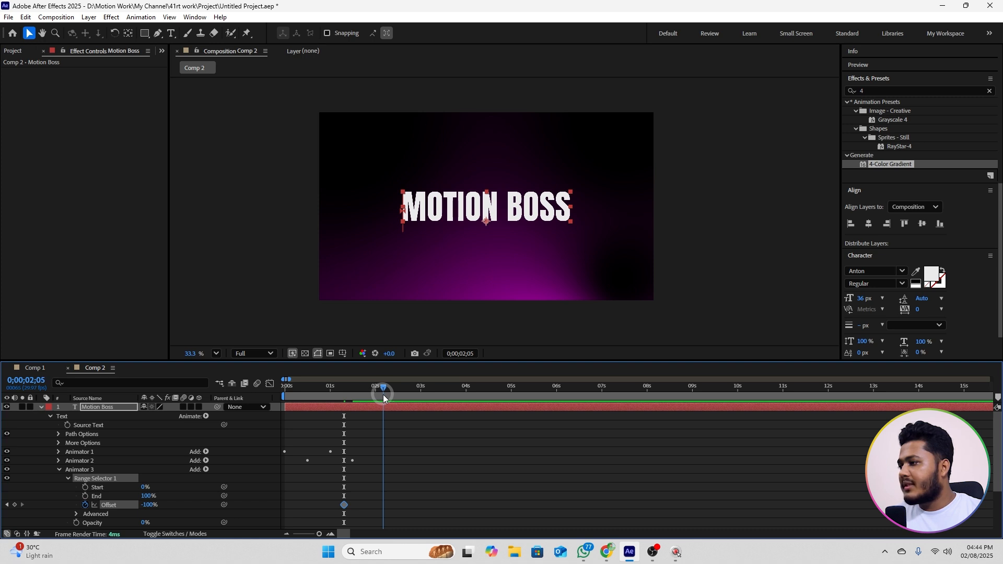
click(146, 505)
drag(147, 505, 262, 496)
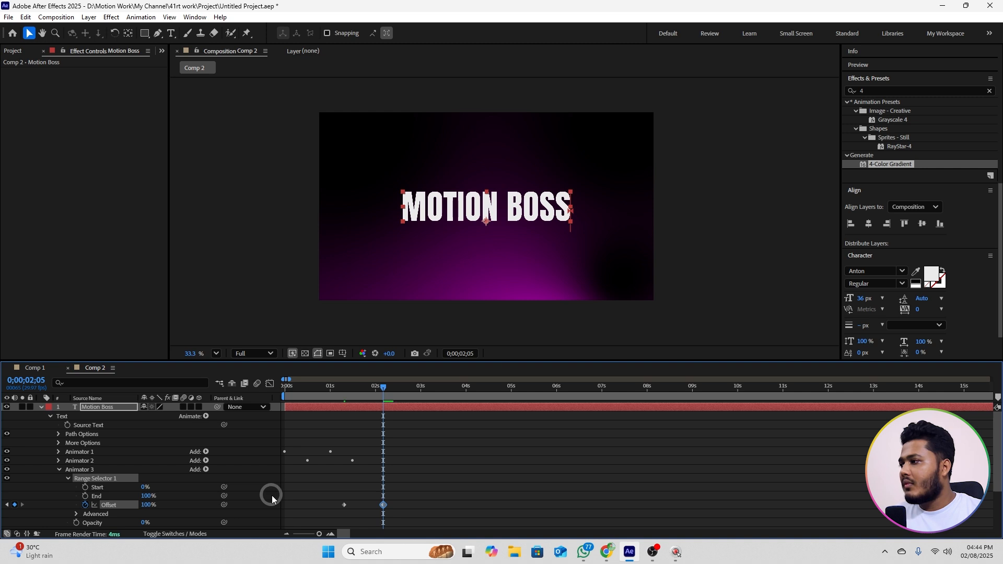
Step: Set the advanced Shape of Animator 3's Range Selector to Ramp Up and its Mode to Subtract, and preview the fade-out
scroll(163, 485, down, 3)
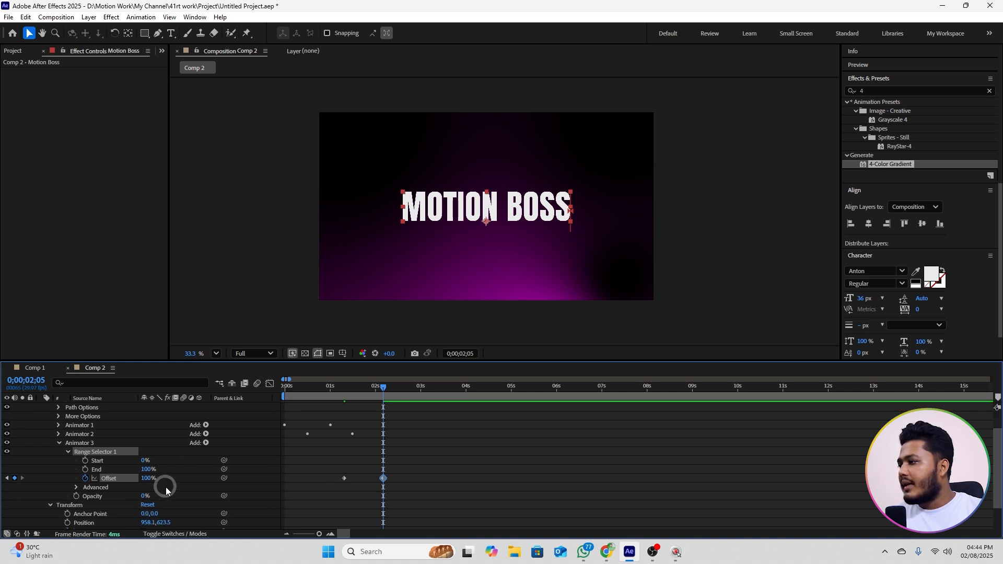
click(76, 489)
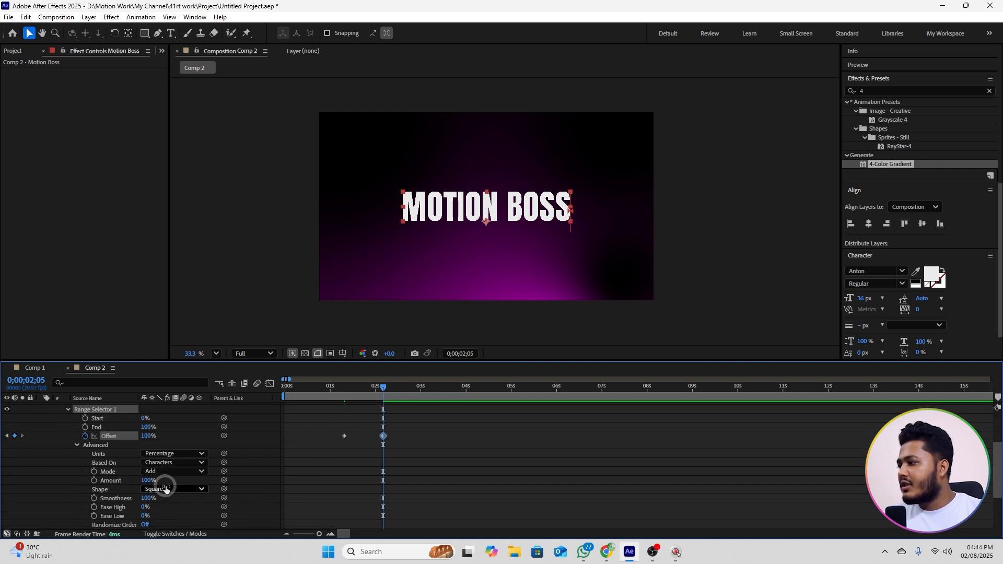
click(154, 489)
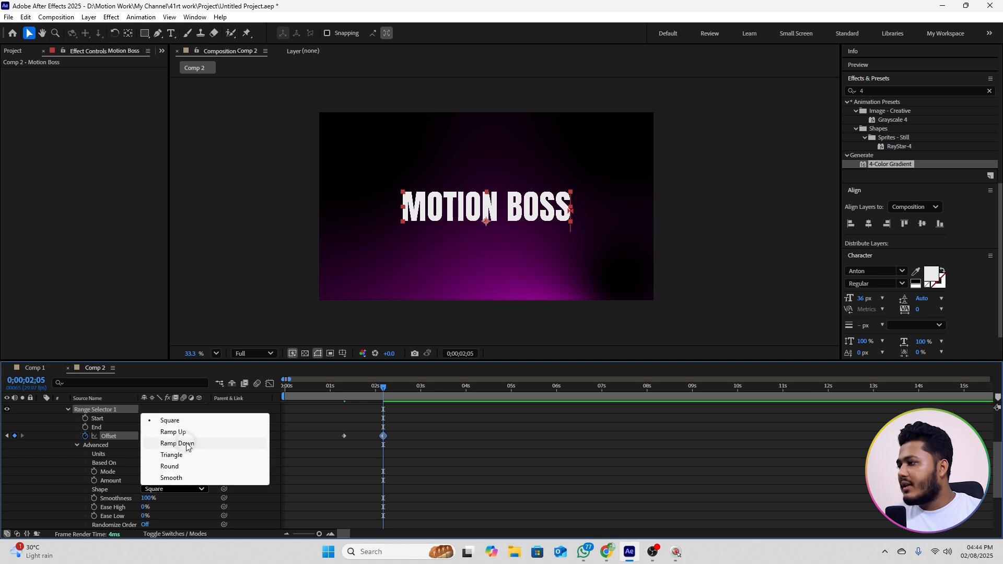
click(173, 432)
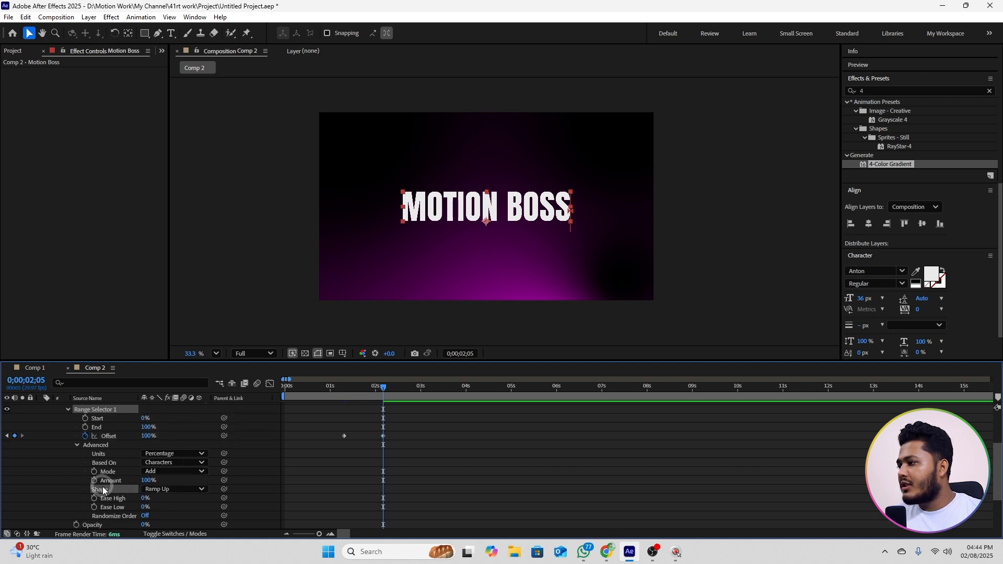
click(158, 471)
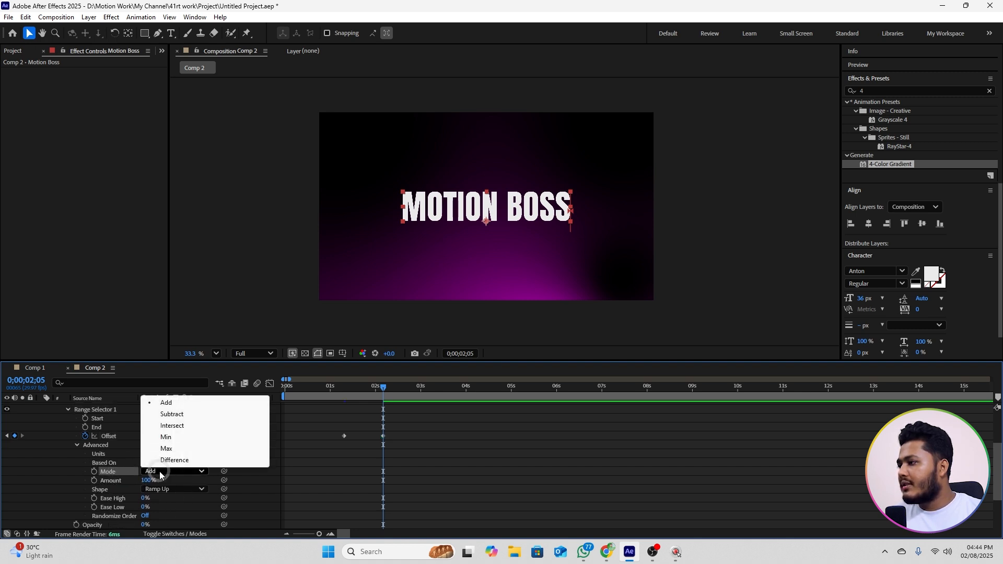
click(171, 413)
drag(377, 397, 334, 394)
key(space)
drag(368, 394, 339, 397)
key(space)
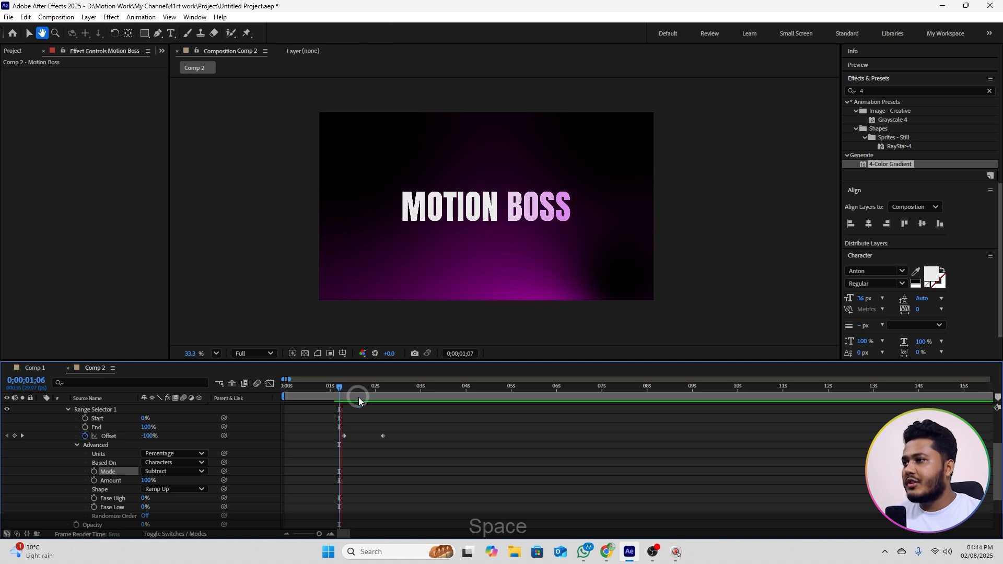
key(space)
Step: Apply Easy Ease to both Offset keyframes of Animator 3, preview the result and collapse the Motion Boss layer
drag(414, 437, 328, 444)
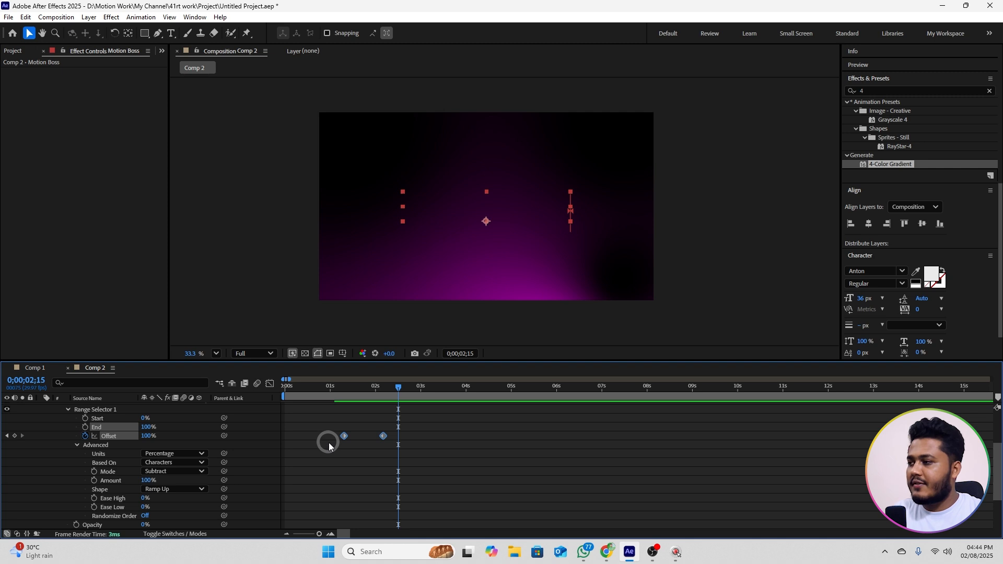
key(F9)
drag(356, 384, 338, 395)
key(space)
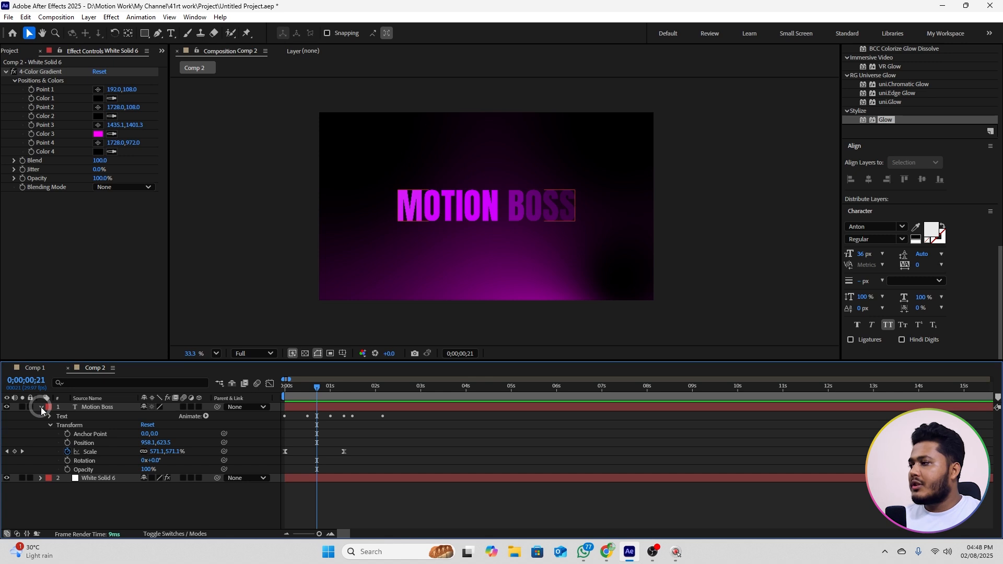
click(41, 407)
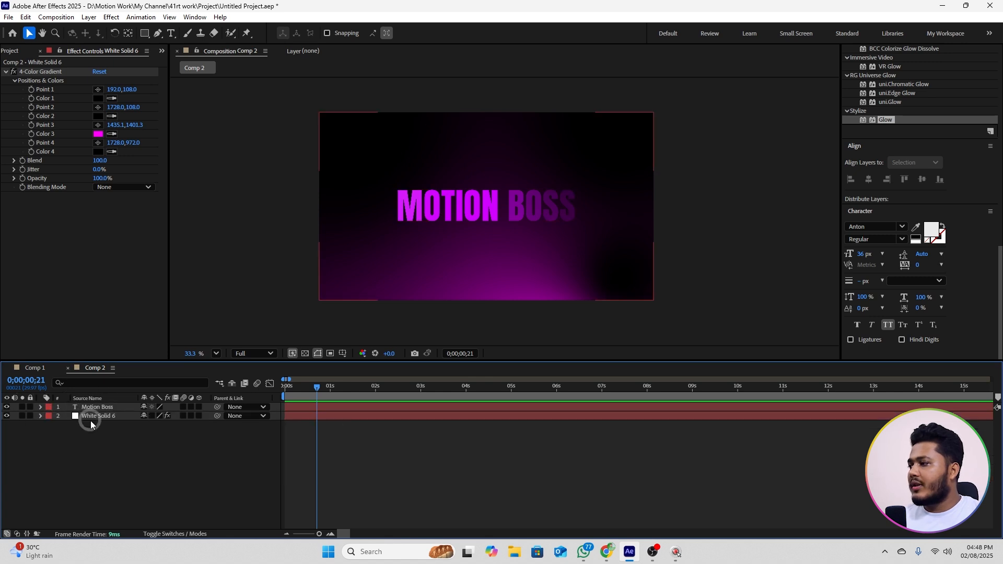
Step: Create an adjustment layer at the top of the composition and apply the Stylize Glow effect to it
right_click(119, 461)
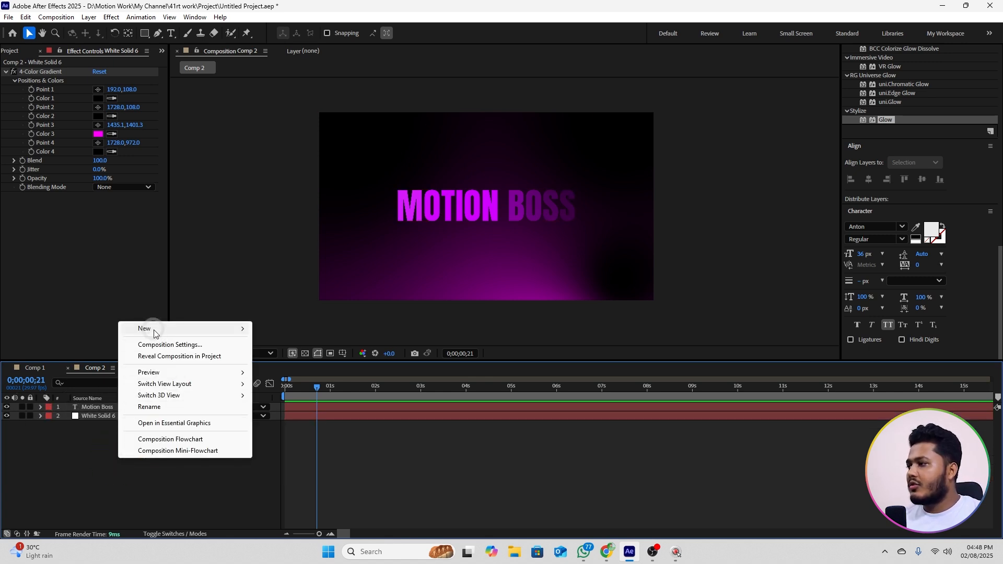
mouse_move(152, 330)
click(293, 414)
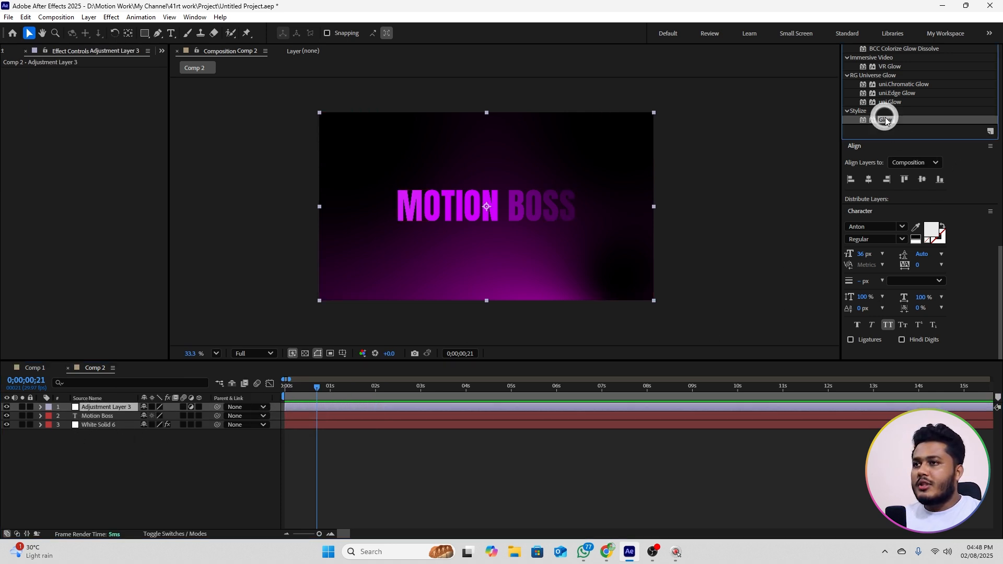
drag(886, 120, 117, 411)
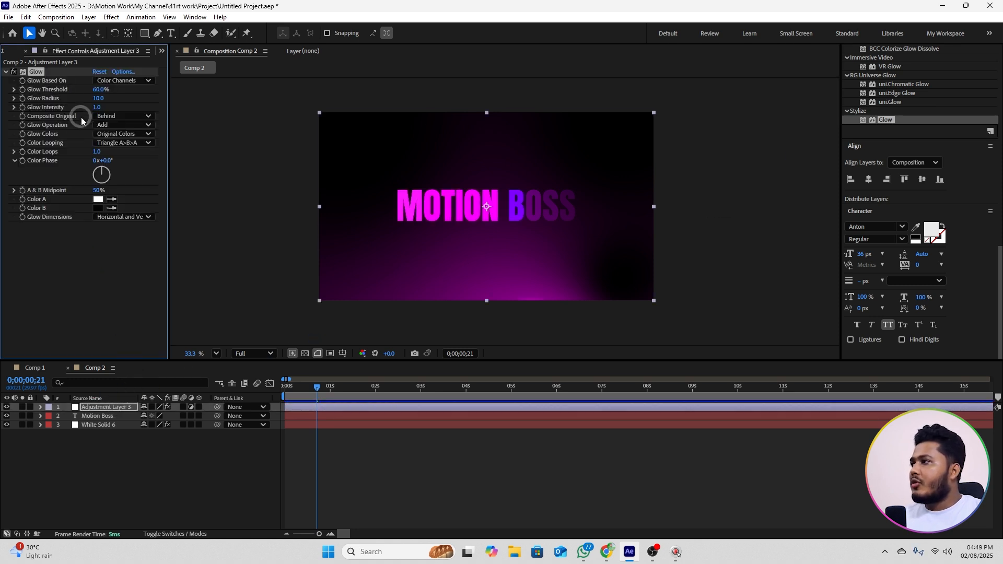
Step: Set the adjustment layer's Glow Radius to 43 and Glow Intensity to 0.5, and preview the animation from the start
drag(100, 98, 117, 98)
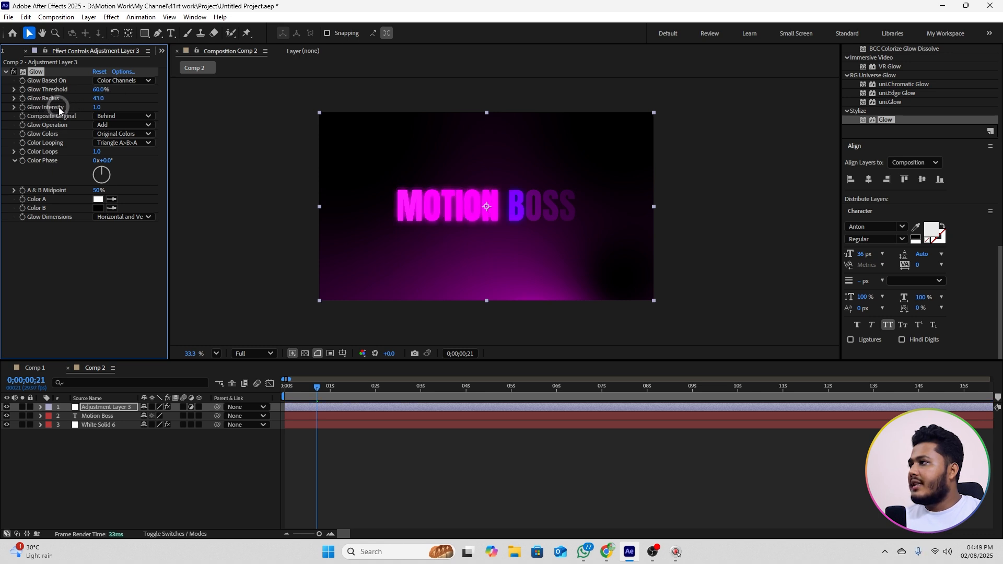
drag(97, 107, 90, 109)
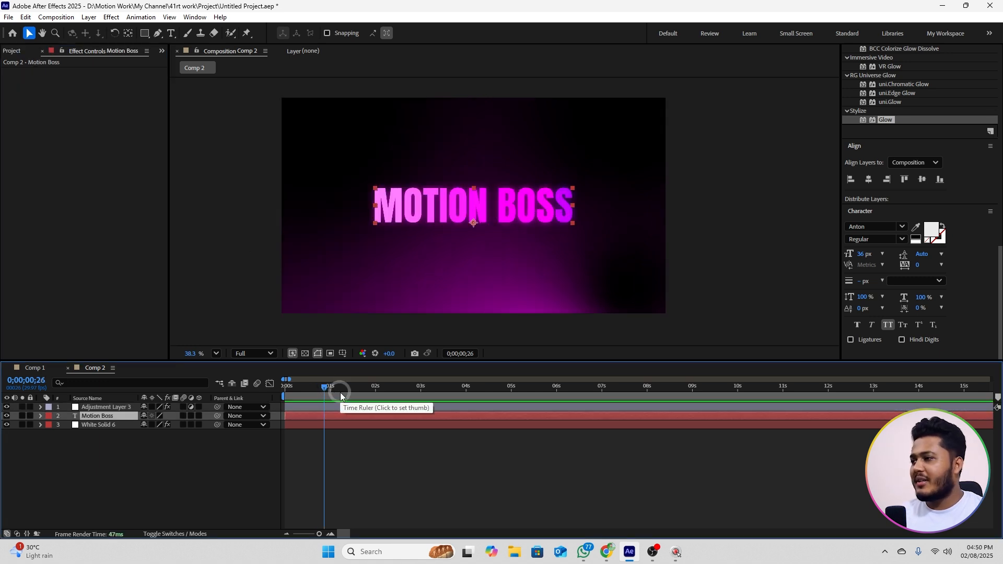
drag(329, 390, 287, 390)
key(space)
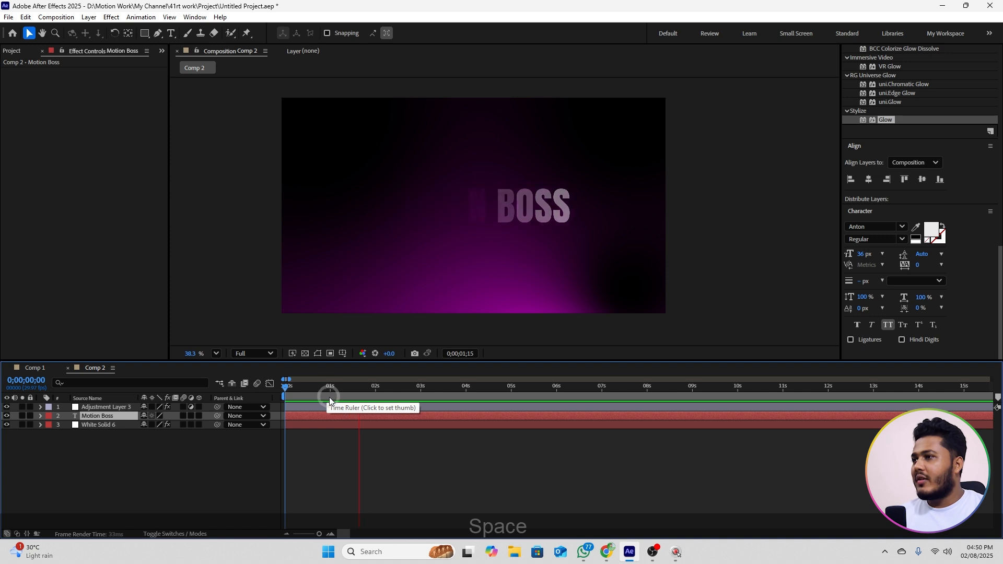
key(space)
Step: Duplicate the Motion Boss text layer, shift the copy to start at about 0;00;01;07, and preview the transition between the two texts
drag(339, 390, 321, 392)
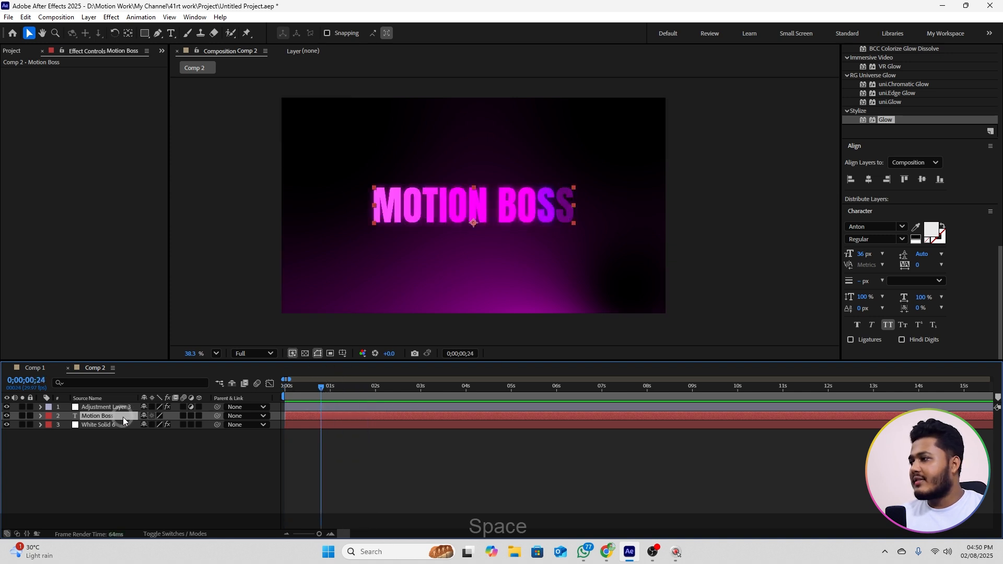
key(ctrl+d)
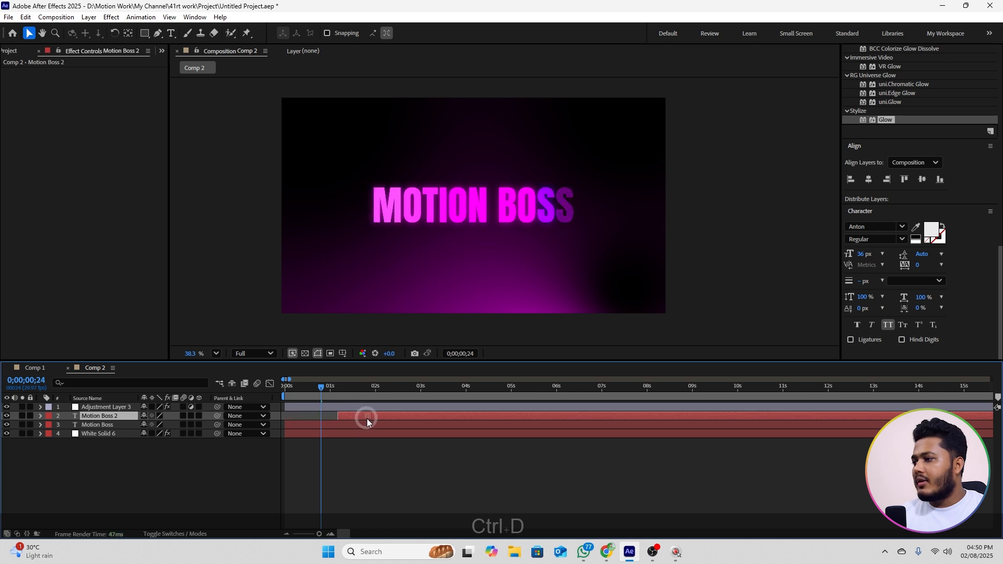
key(alt+bracketleft)
drag(324, 391, 355, 396)
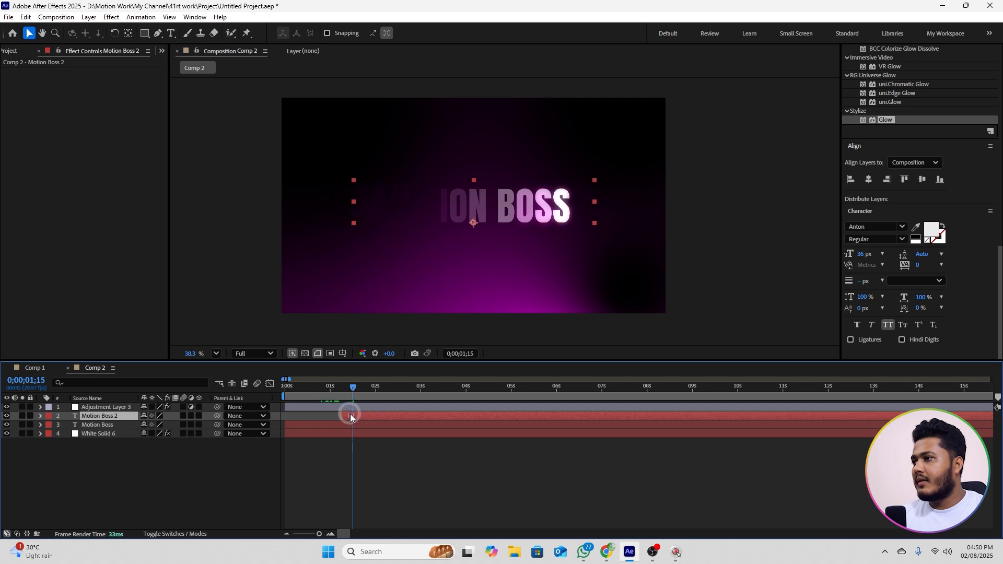
key(space)
click(383, 415)
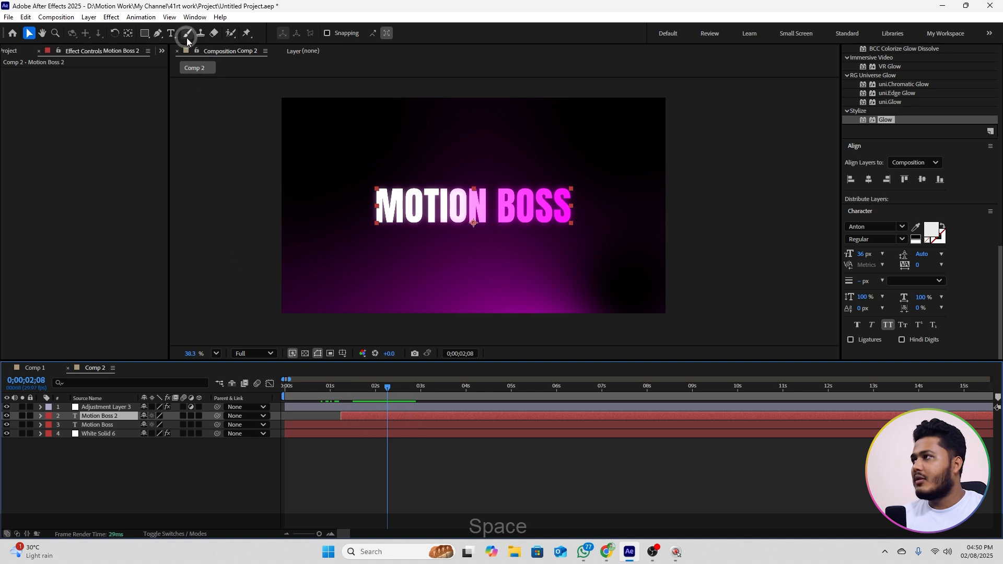
Step: Replace the duplicated layer's text with "advance course" and select the layer
click(171, 33)
drag(385, 206, 585, 202)
key(BackSpace)
text(advance co)
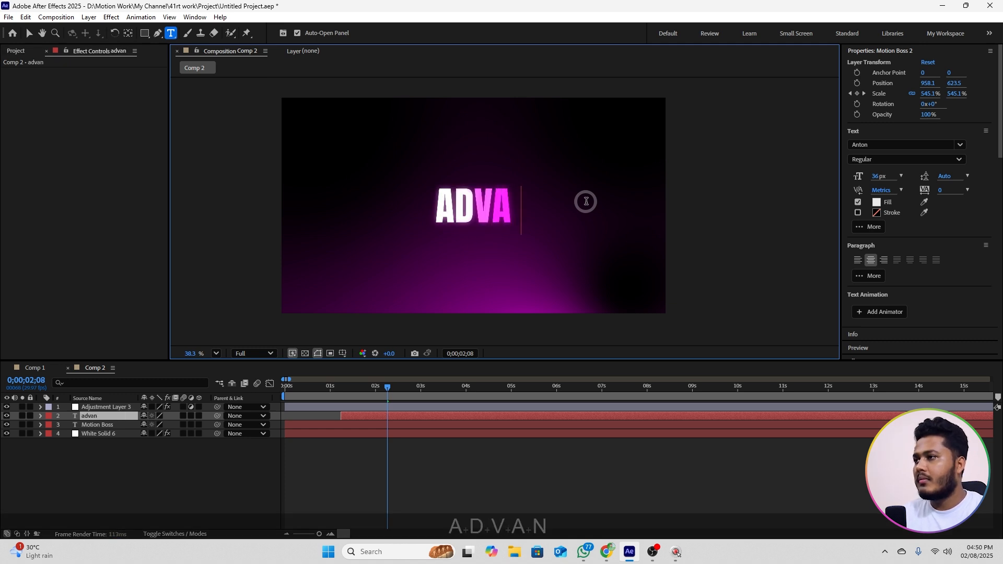
text(urse)
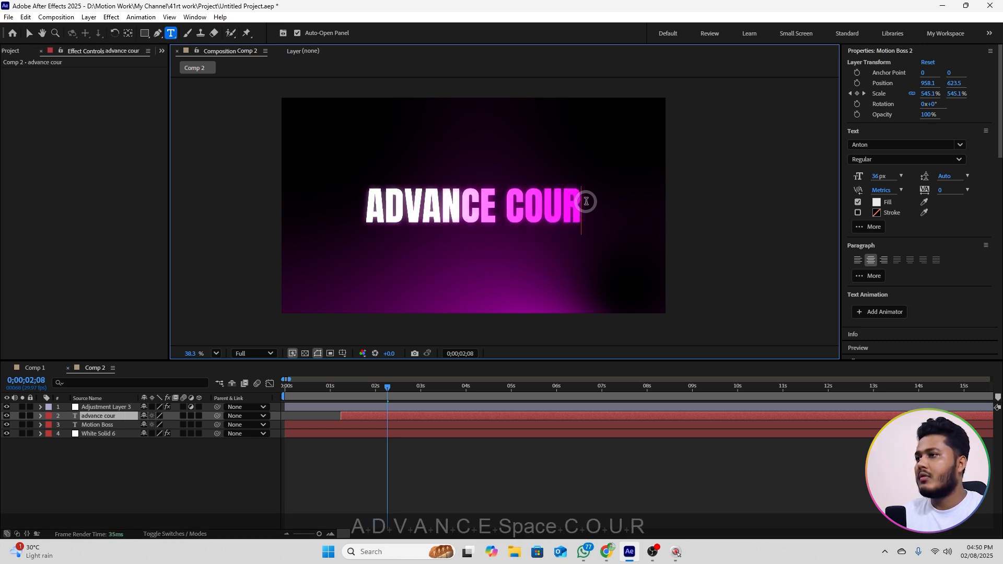
click(104, 416)
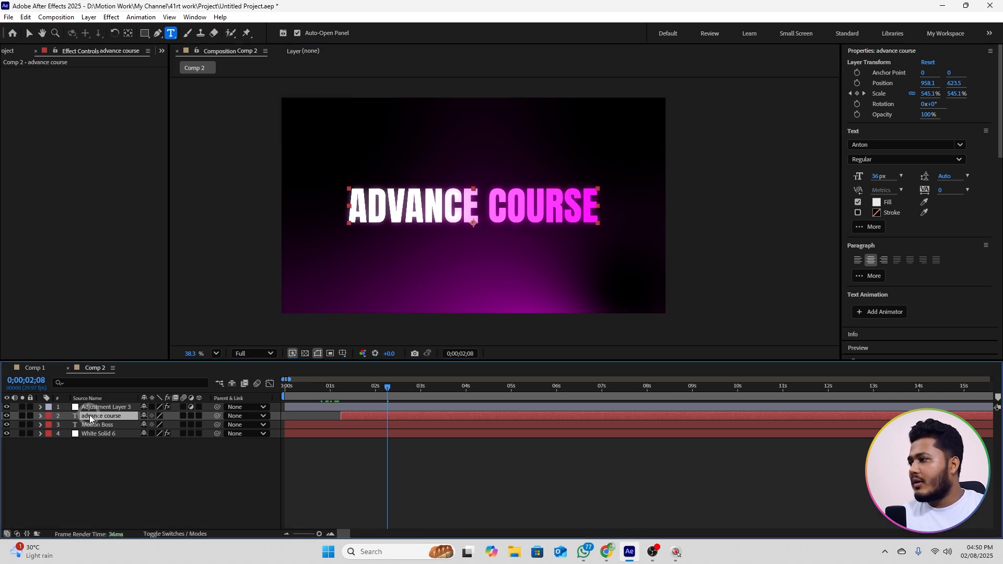
Step: Filter the advance course layer's properties by "color" and set Animator 2's Fill Color to yellow-orange FFC600
click(74, 384)
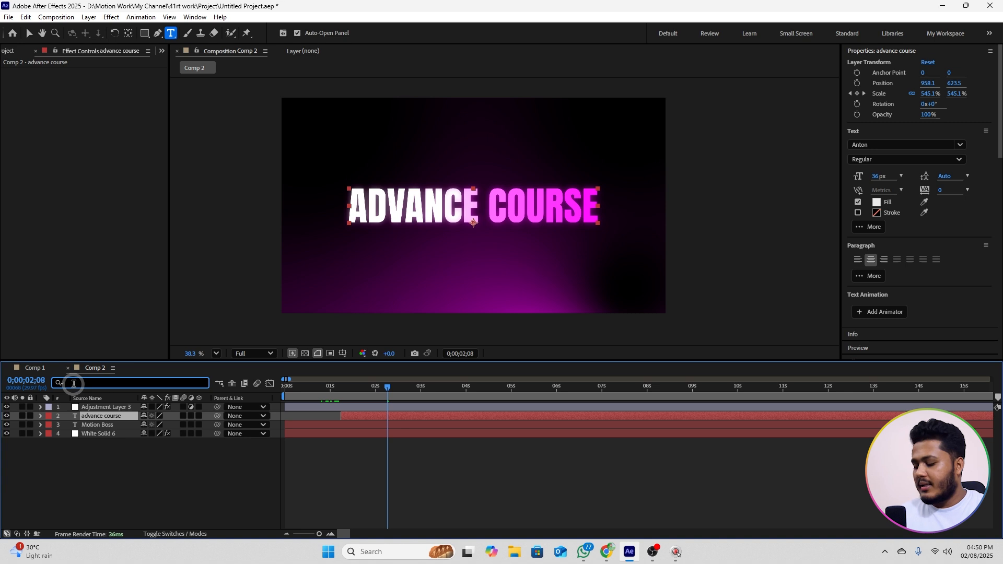
text(colo)
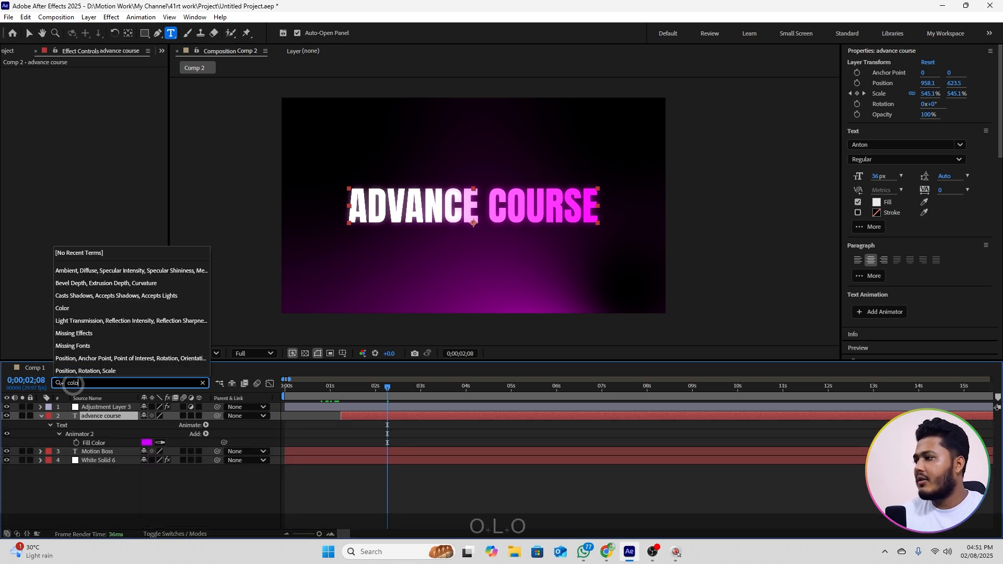
text(r)
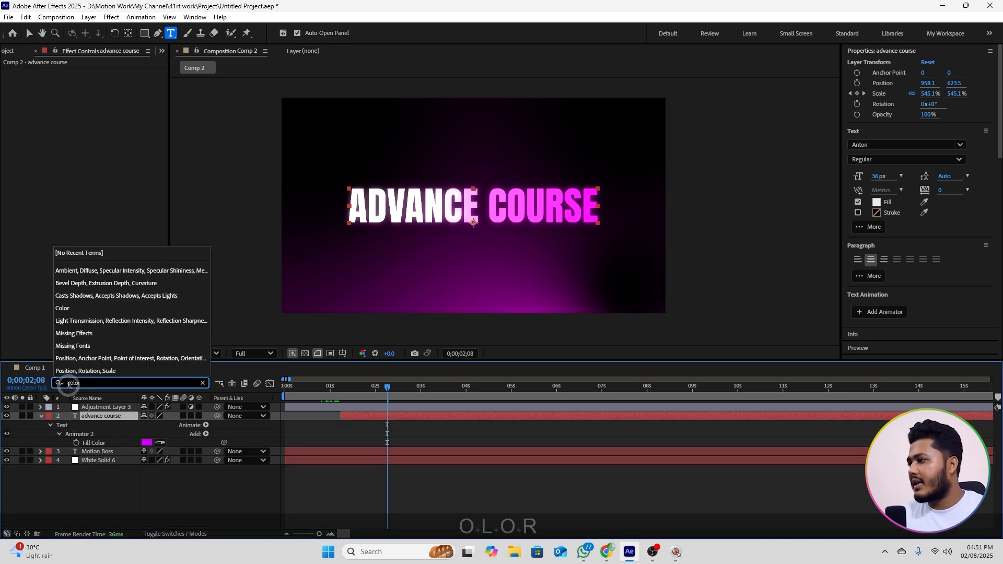
click(147, 442)
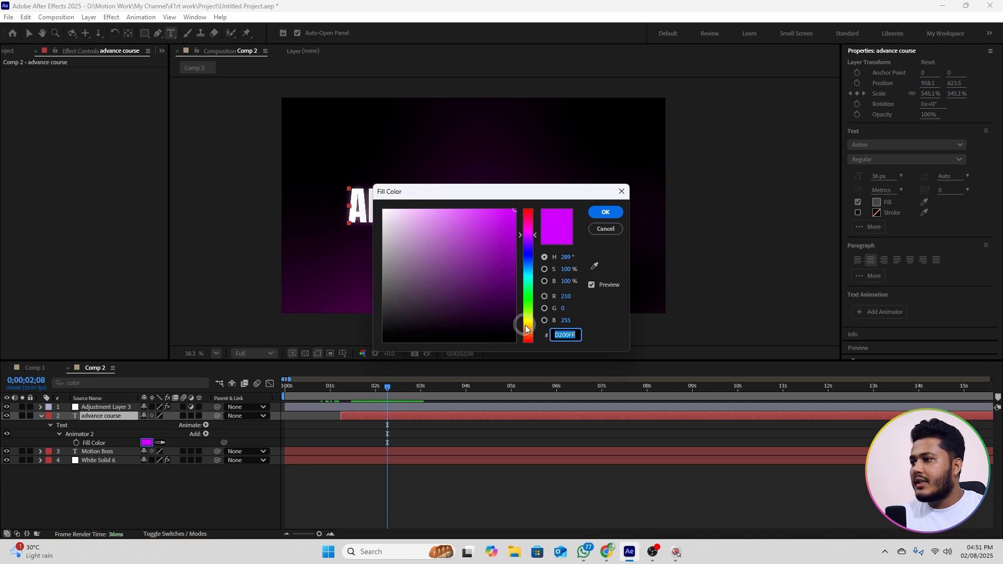
drag(525, 329, 522, 324)
click(606, 212)
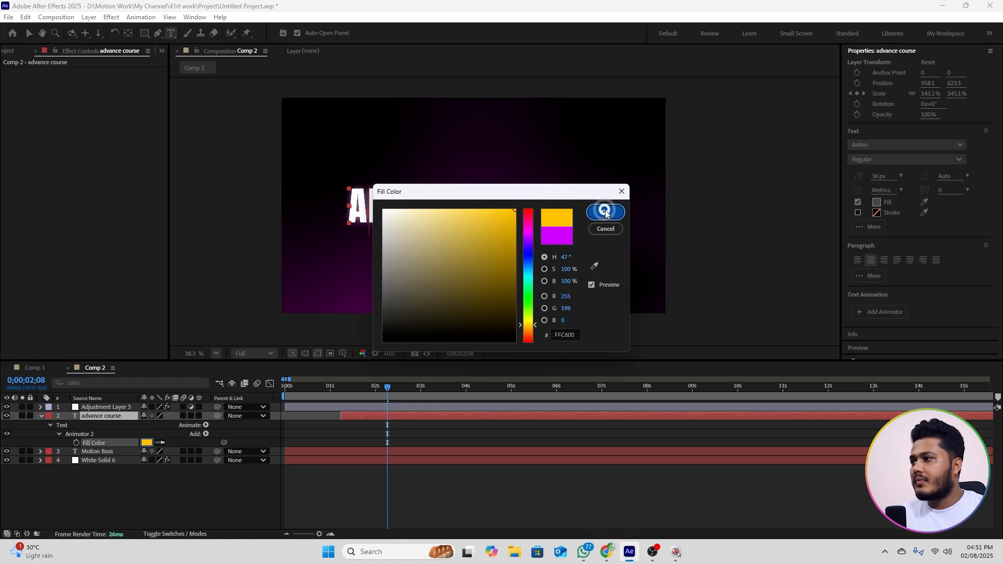
Step: Shift the advance course layer to start just before the one-second mark and preview the whole sequence from the beginning
drag(372, 395, 318, 396)
key(space)
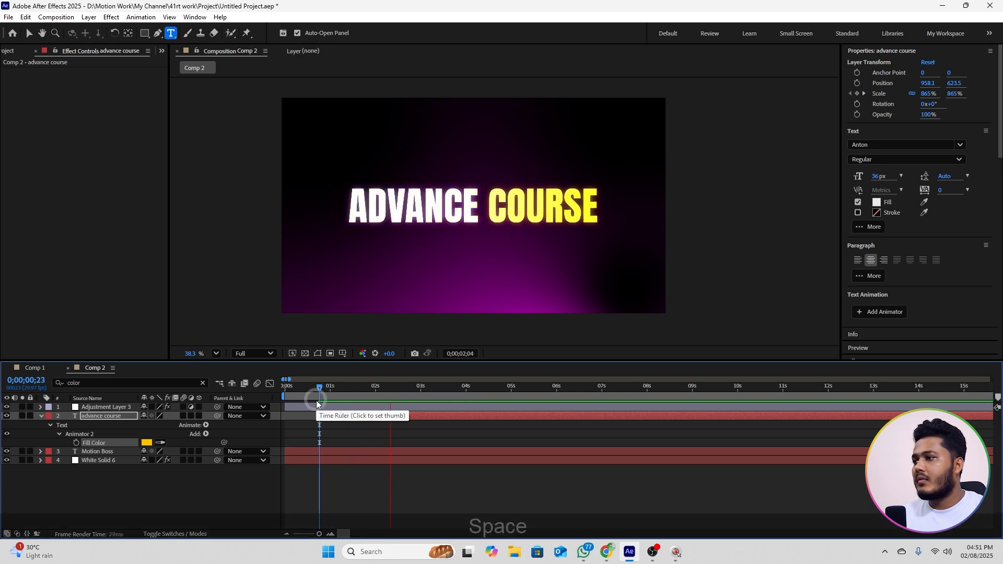
click(330, 389)
drag(354, 414, 269, 394)
key(space)
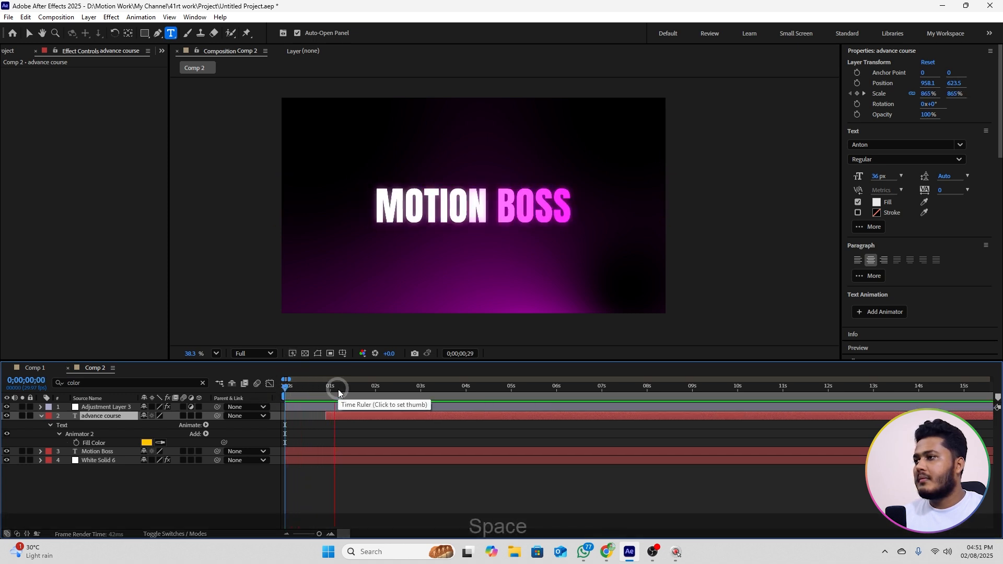
key(space)
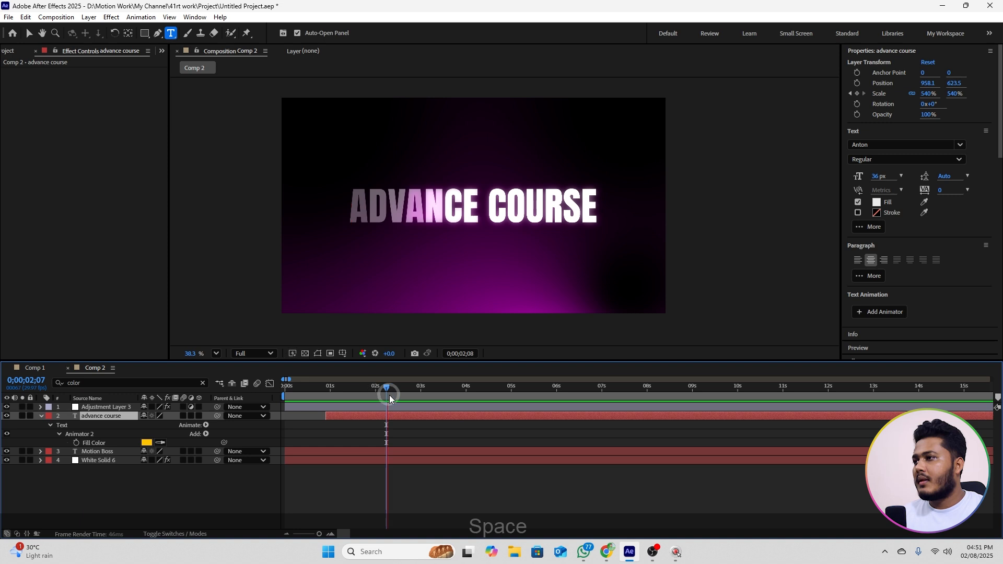
Step: Duplicate the advance course text layer and shift the copy to start at about 0;00;02;07
key(space)
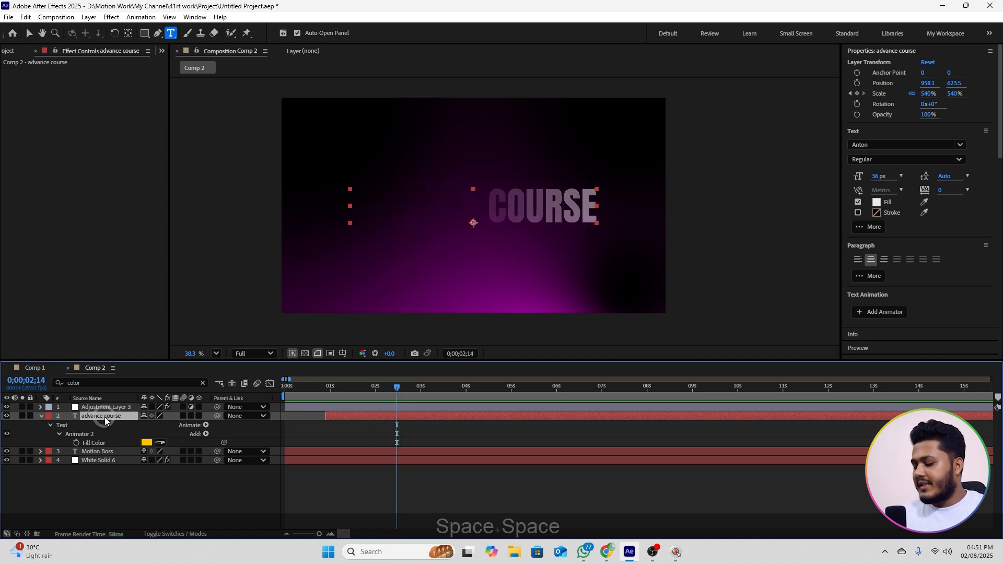
key(ctrl+d)
drag(364, 410, 426, 395)
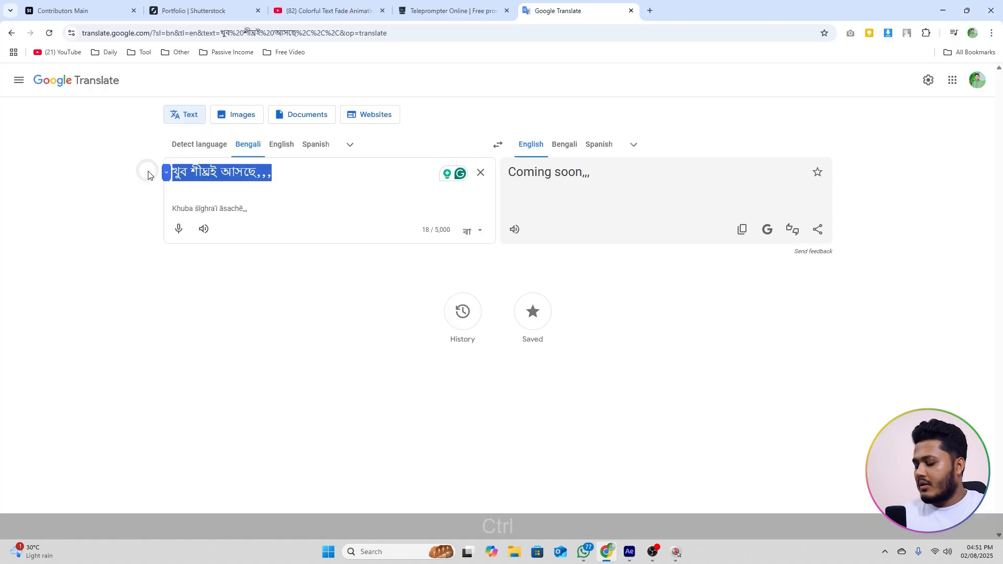
Step: Cut the Bengali phrase from Google Translate, switch back to After Effects and replace the copy's text with "খুব শীঘ্রই আসছে,,,"
key(ctrl+x)
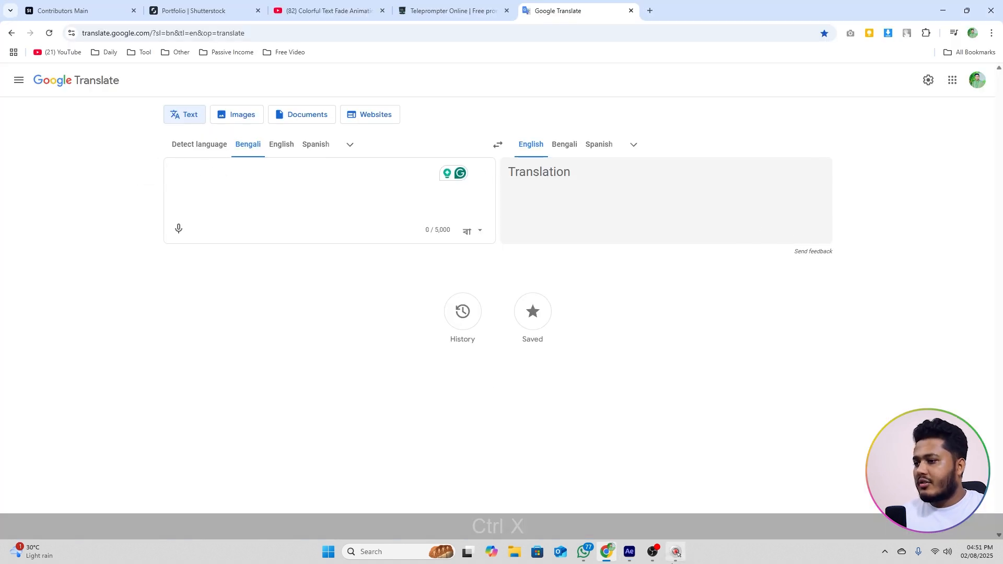
click(629, 551)
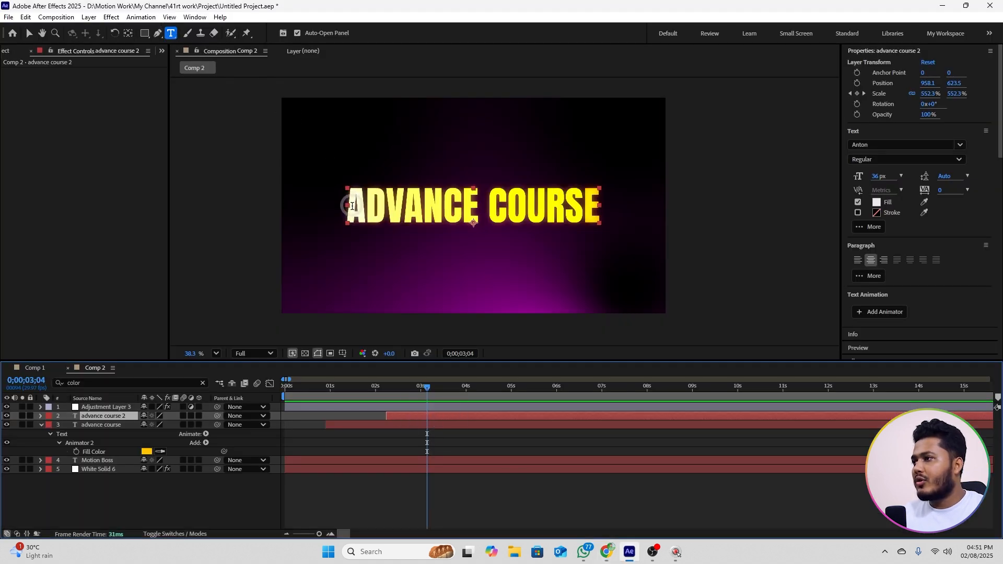
drag(352, 205, 611, 203)
key(ctrl+v)
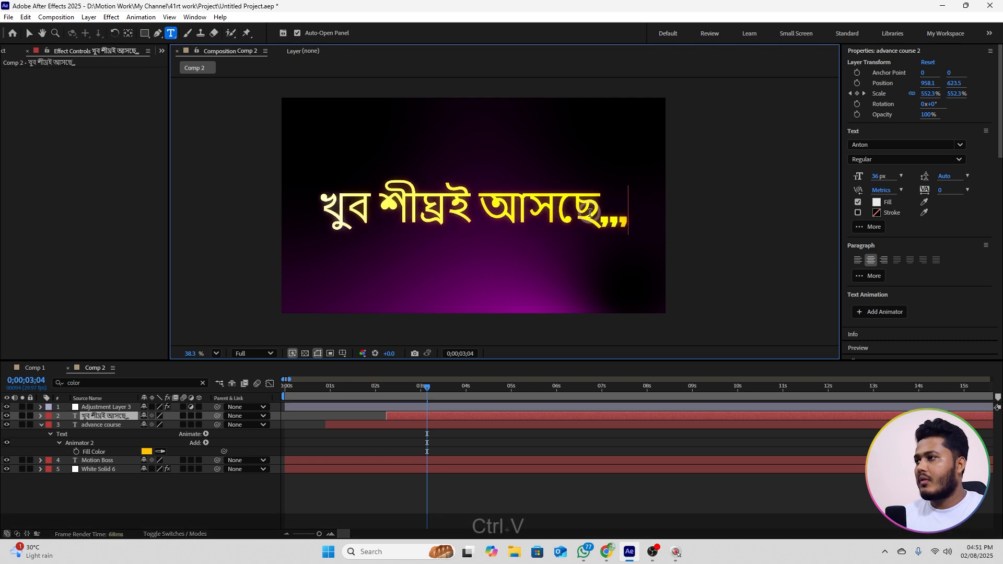
Step: Change the Bengali text's font to Li Ador Noirrit Bold
click(876, 145)
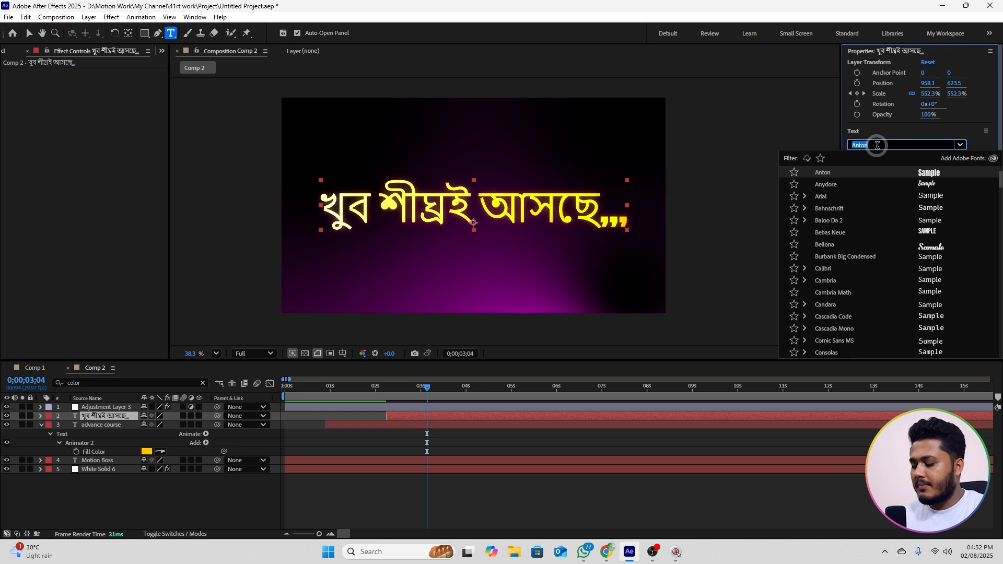
text(ado)
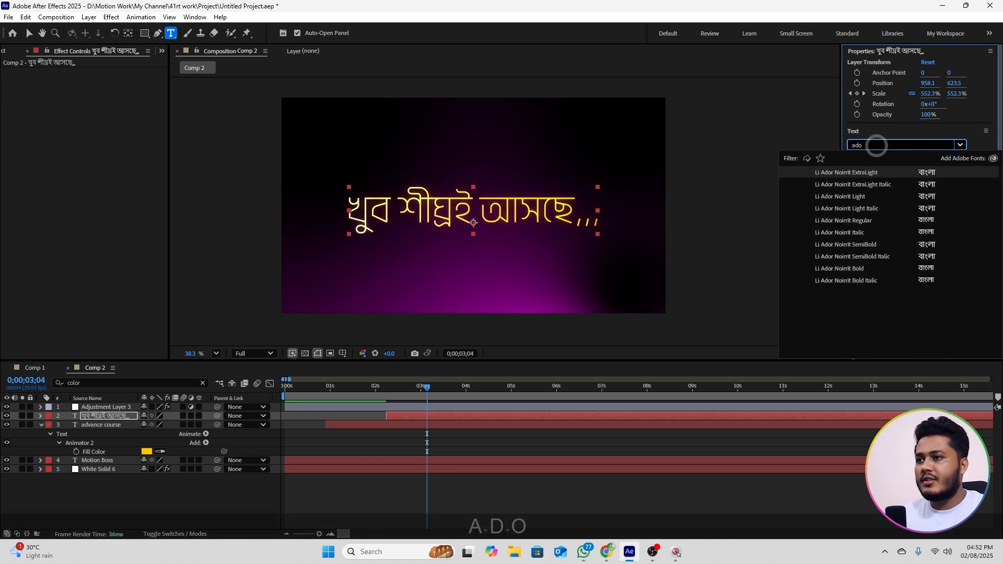
click(847, 269)
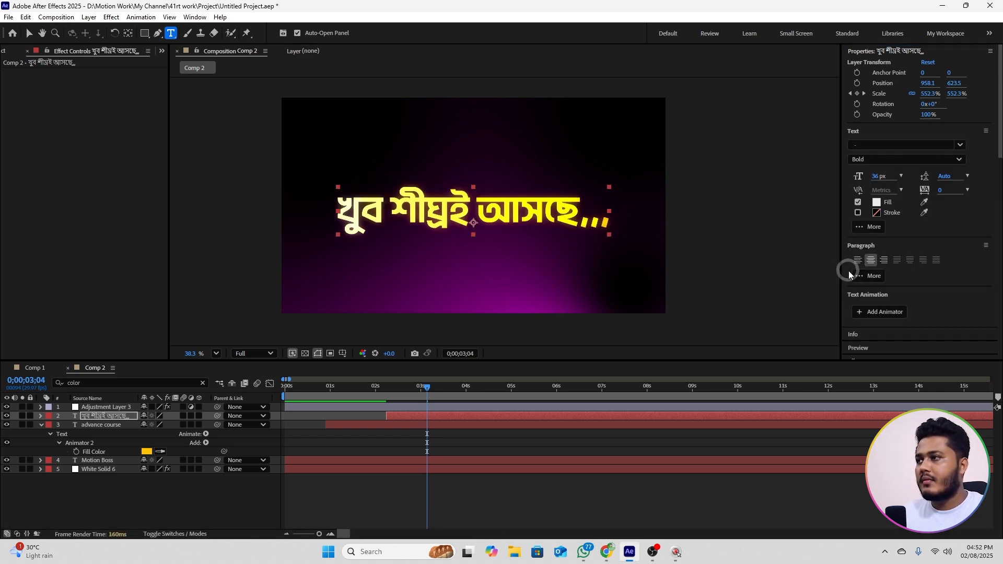
Step: Filter the Bengali text layer's properties by "color" and set Animator 2's Fill Color to green 36FF00
click(89, 417)
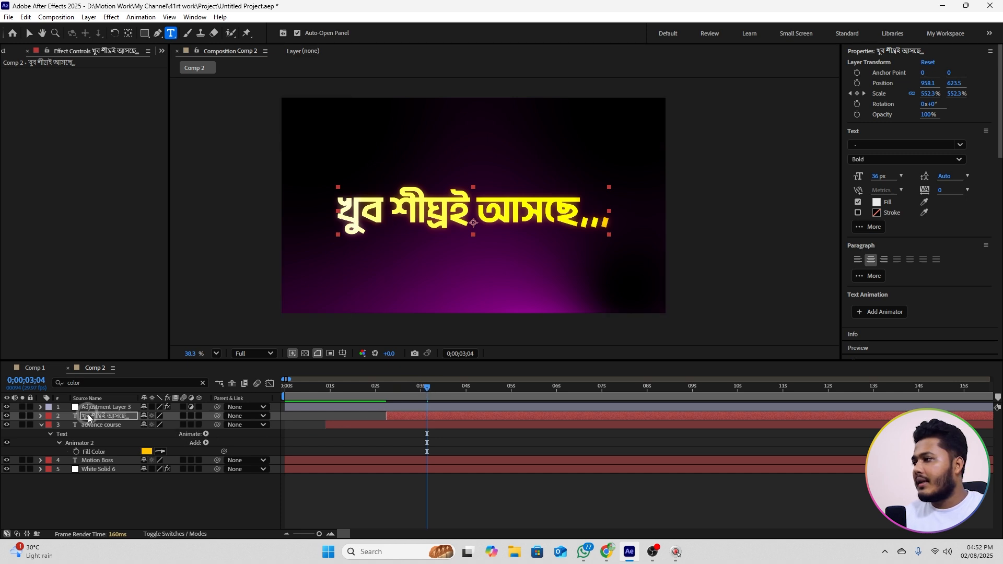
click(97, 400)
click(90, 388)
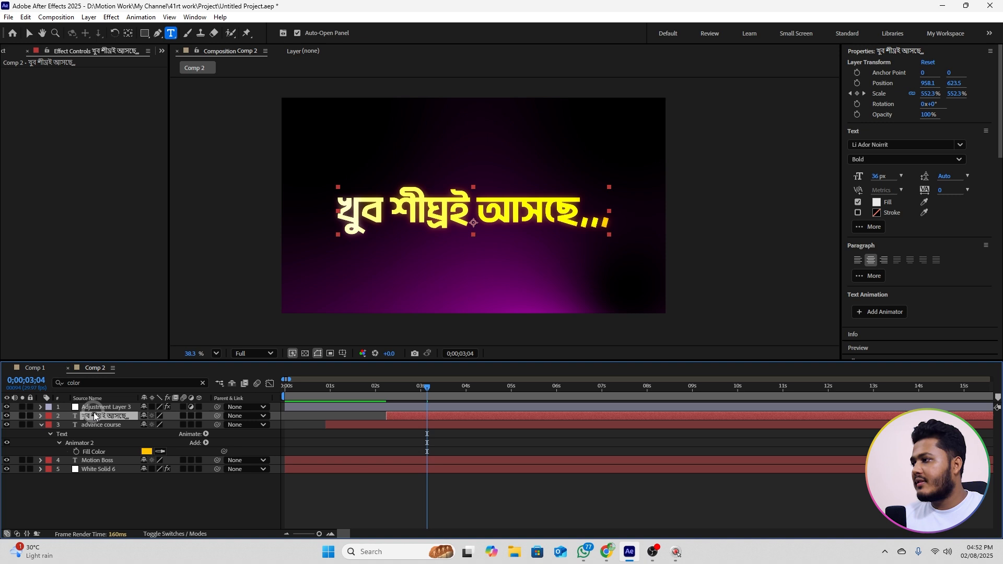
click(89, 381)
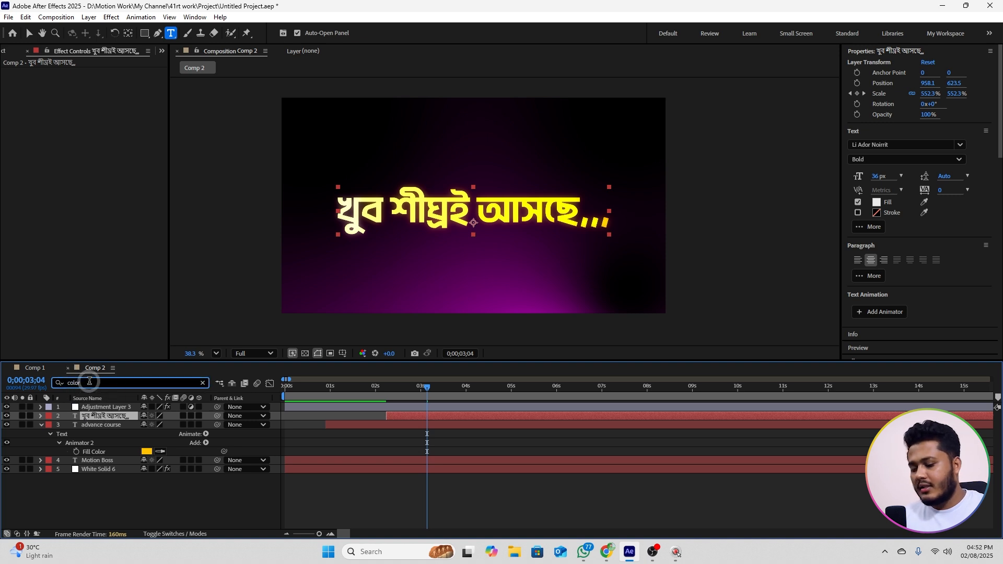
key(BackSpace)
text(r)
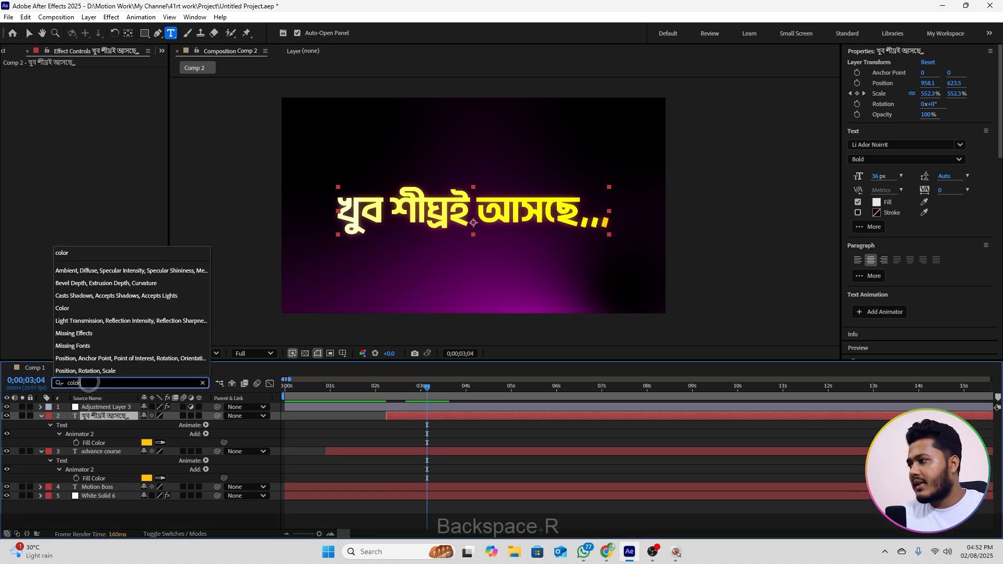
click(147, 442)
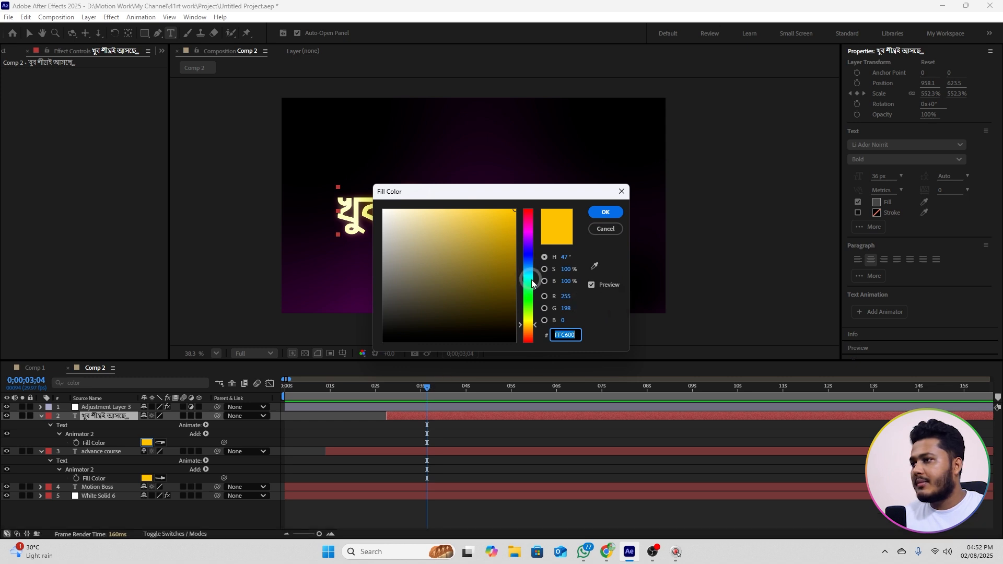
click(528, 303)
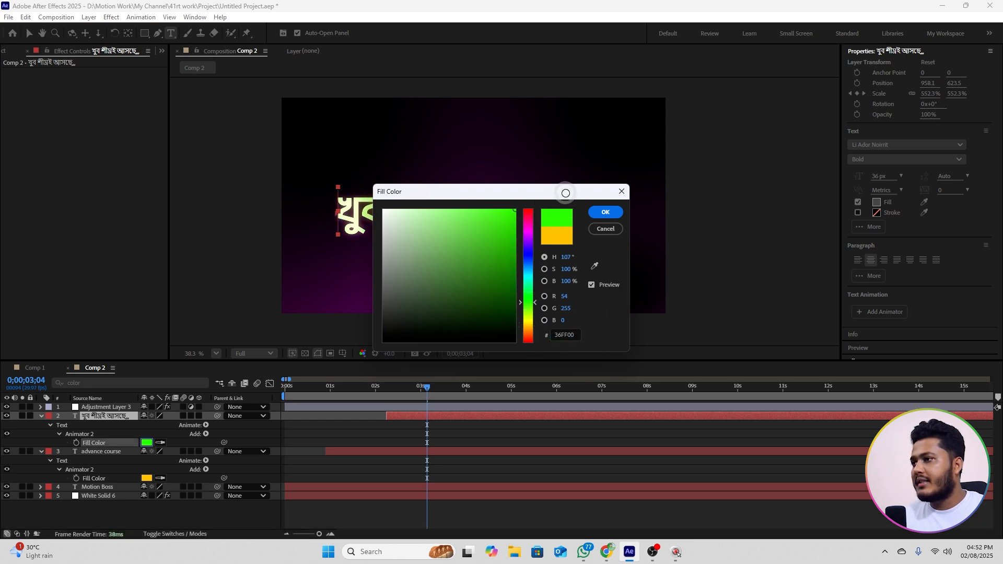
click(603, 212)
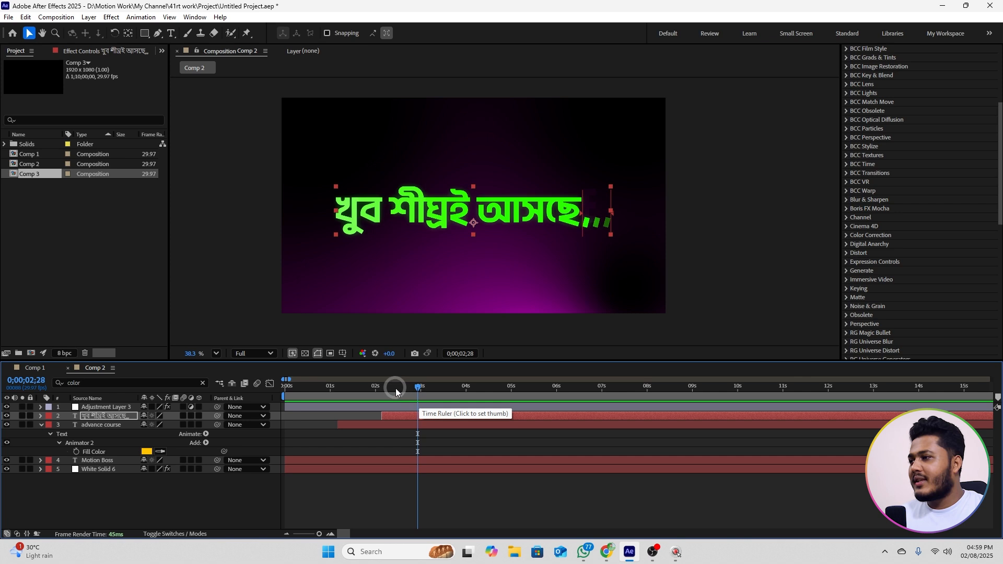
Step: Preview the three-text sequence from the beginning of the composition
drag(395, 388, 280, 400)
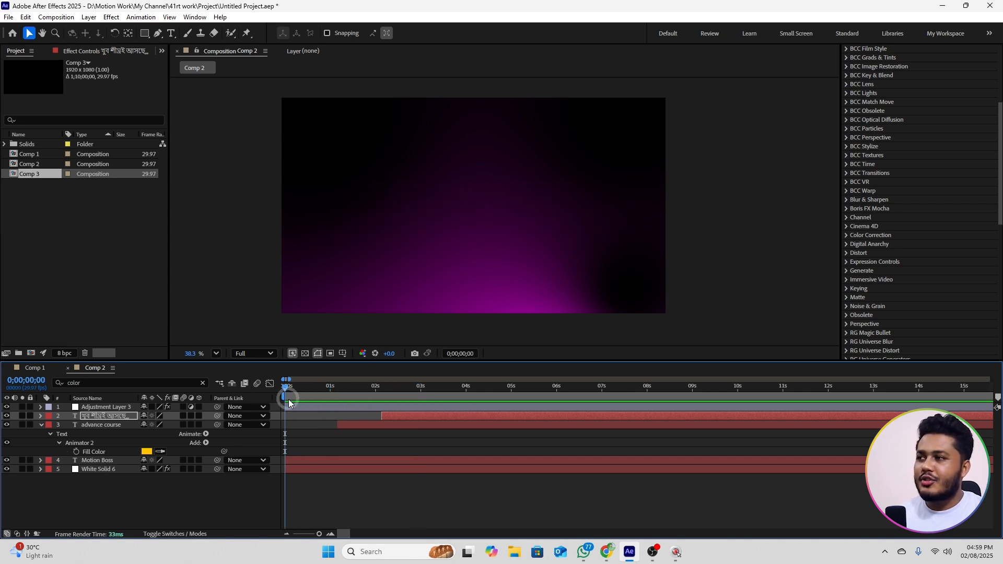
key(space)
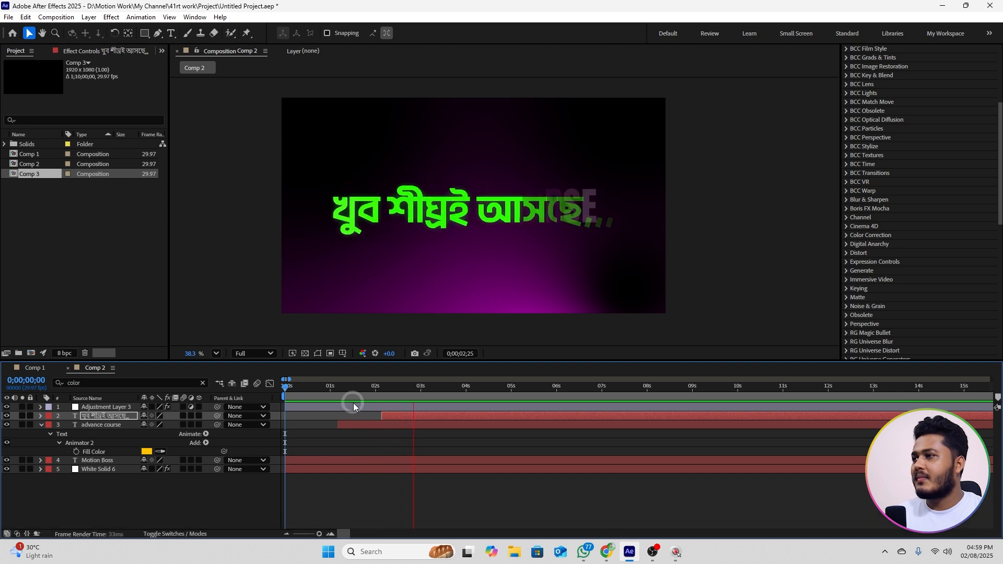
key(space)
Step: Save the Bengali text layer's Animator 1, Animator 2, Animator 3 and Scale properties as an animation preset named 121 in Downloads
drag(409, 390, 420, 397)
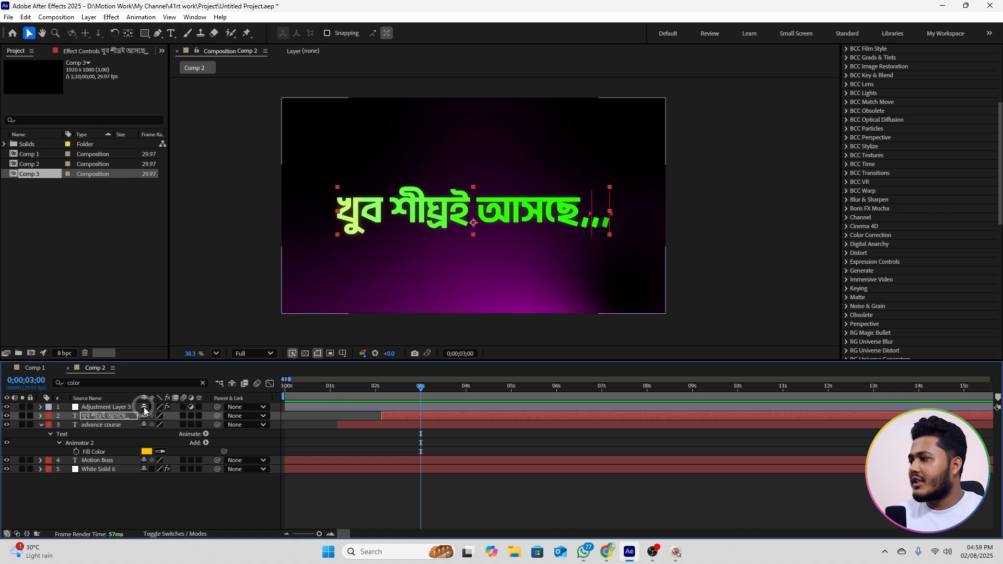
click(41, 417)
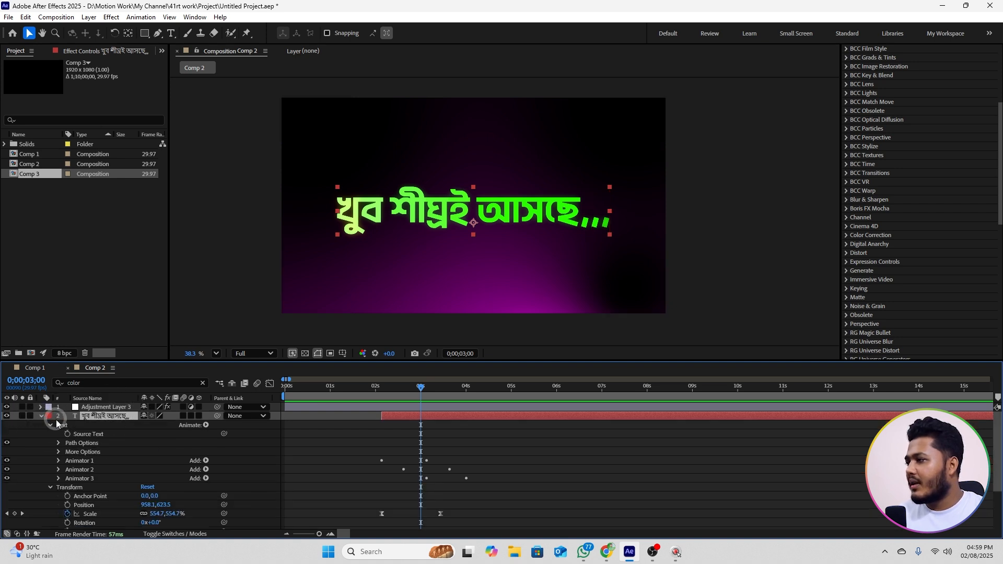
click(76, 462)
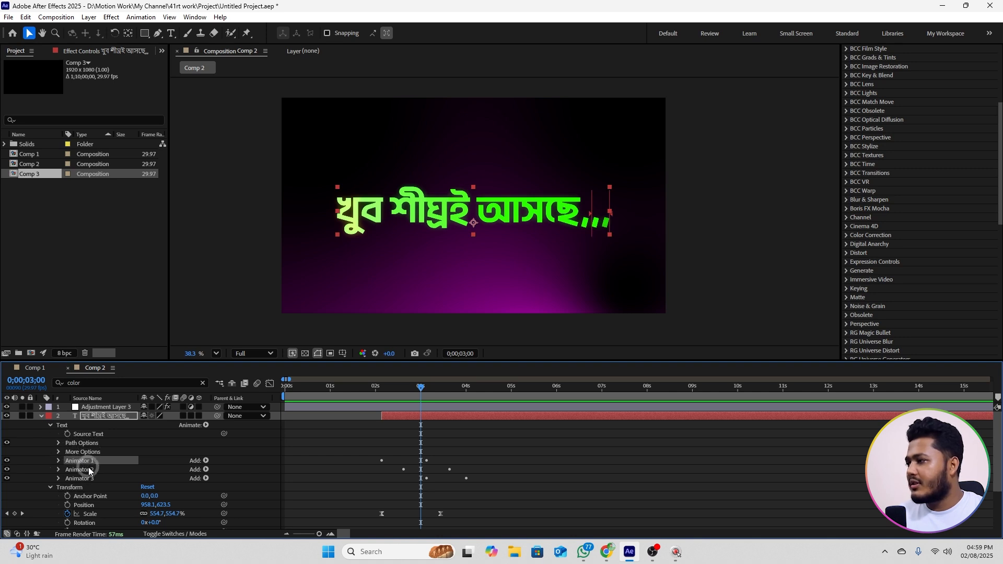
ctrl+click(85, 470)
ctrl+click(81, 478)
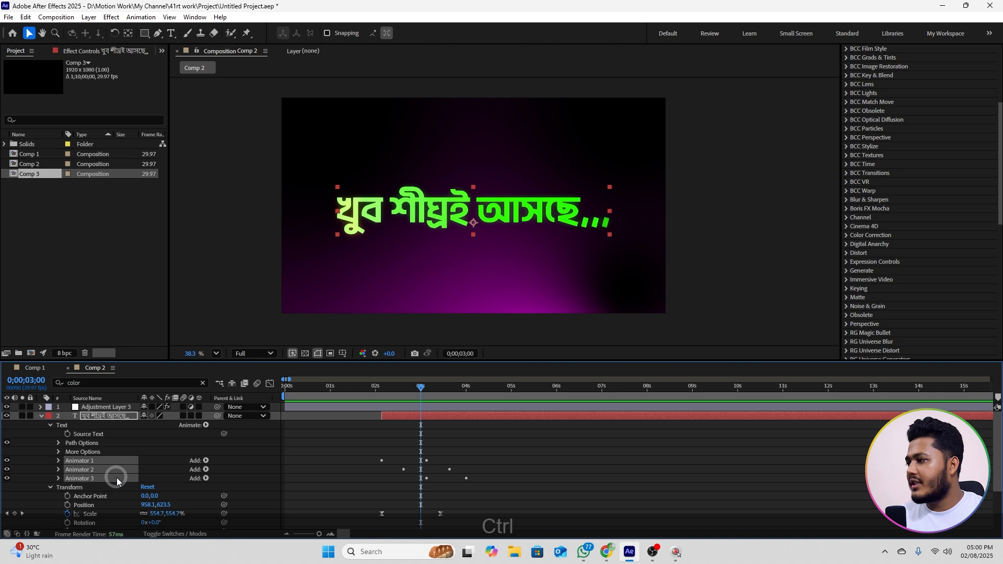
scroll(104, 478, down, 1)
ctrl+click(91, 489)
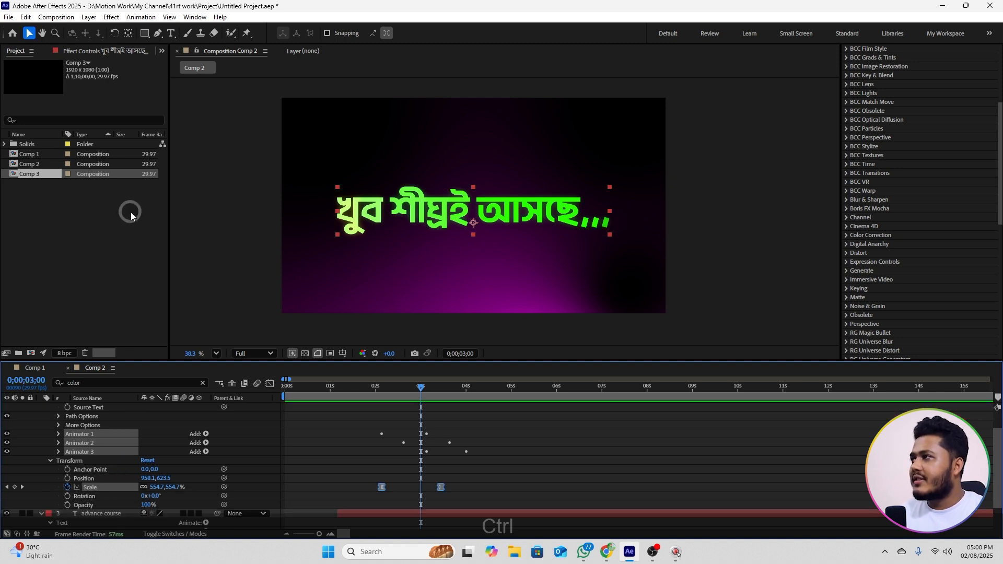
click(140, 17)
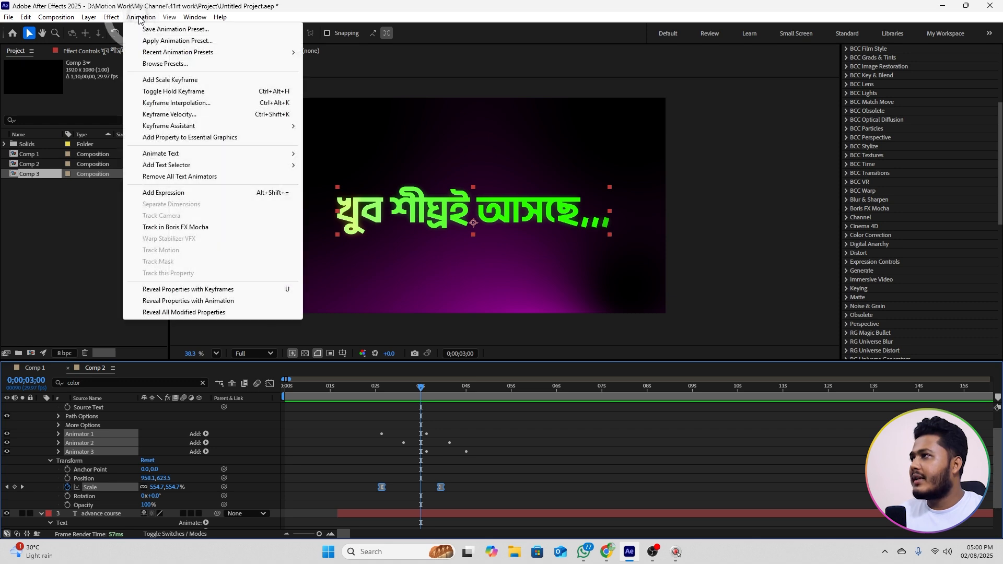
click(175, 29)
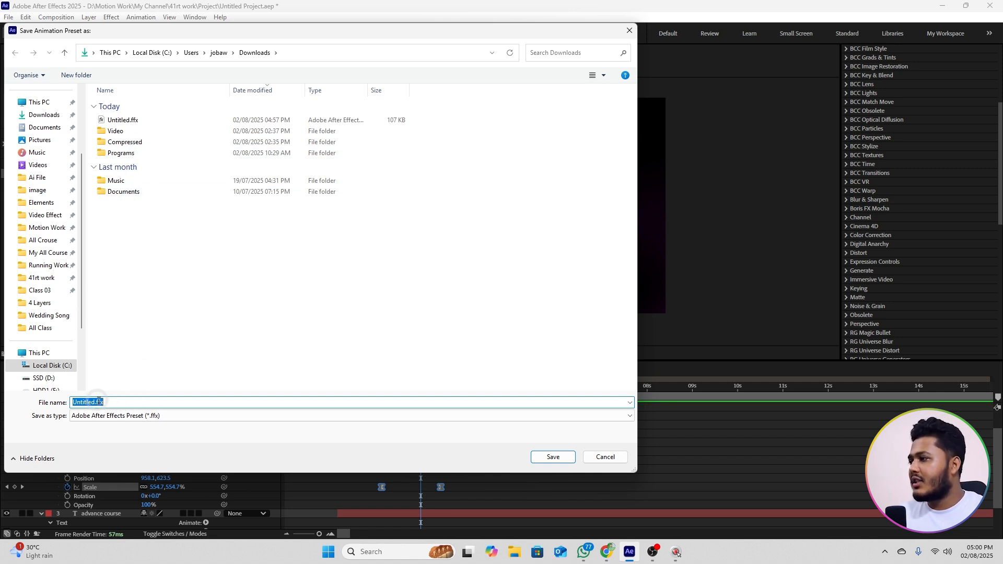
text(121)
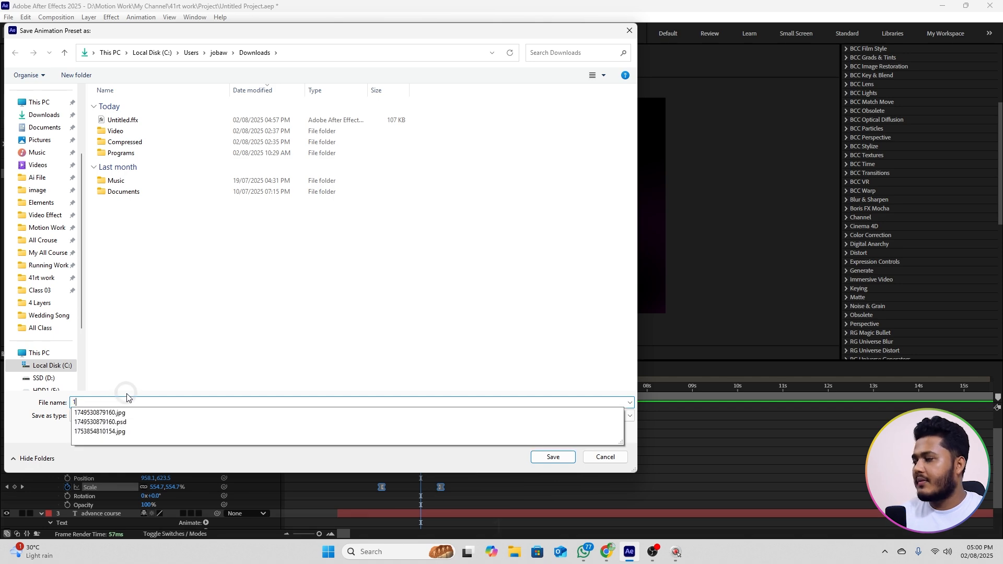
click(560, 452)
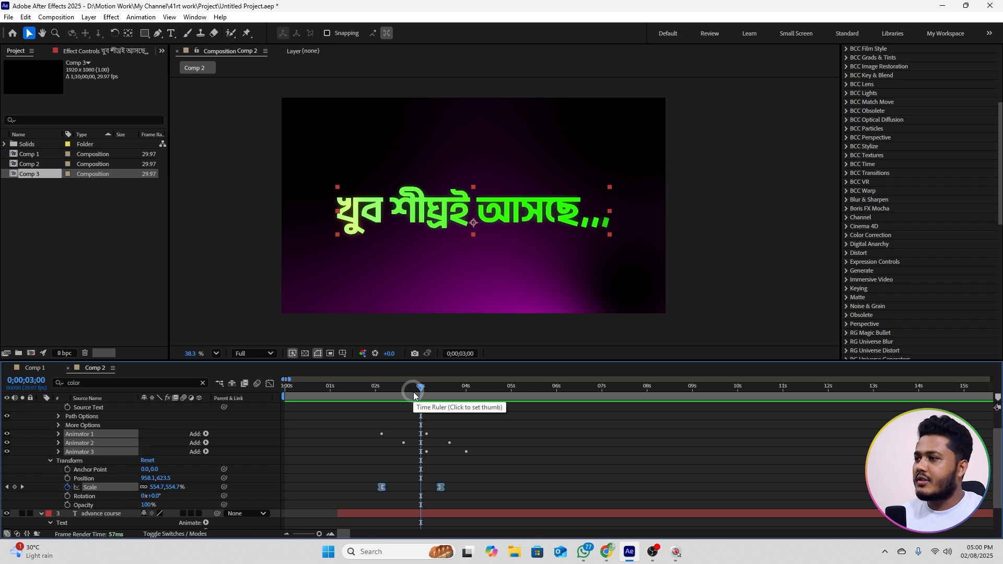
Step: Play the finished text animation again from the first frame
scroll(966, 162, up, 5)
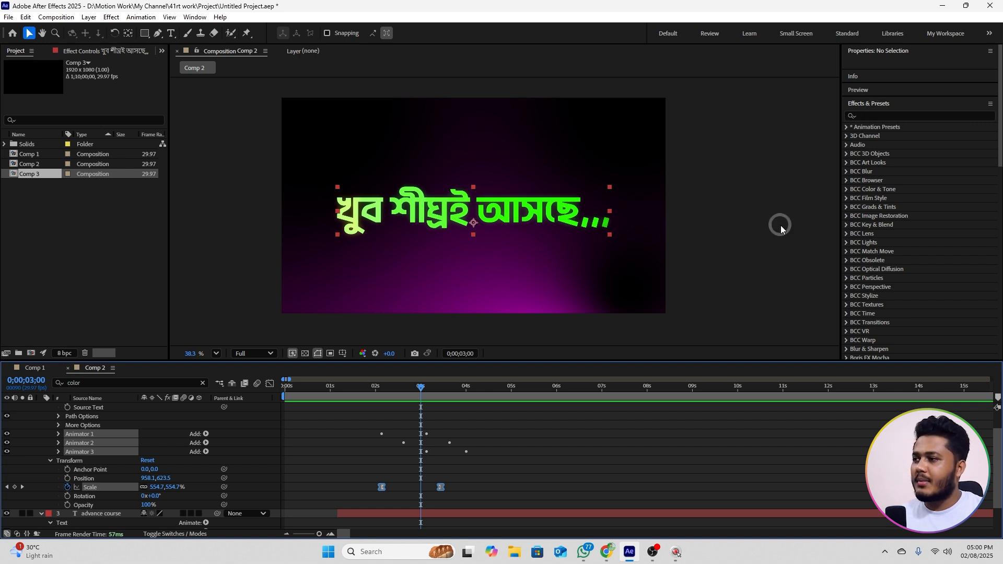
drag(411, 389, 246, 392)
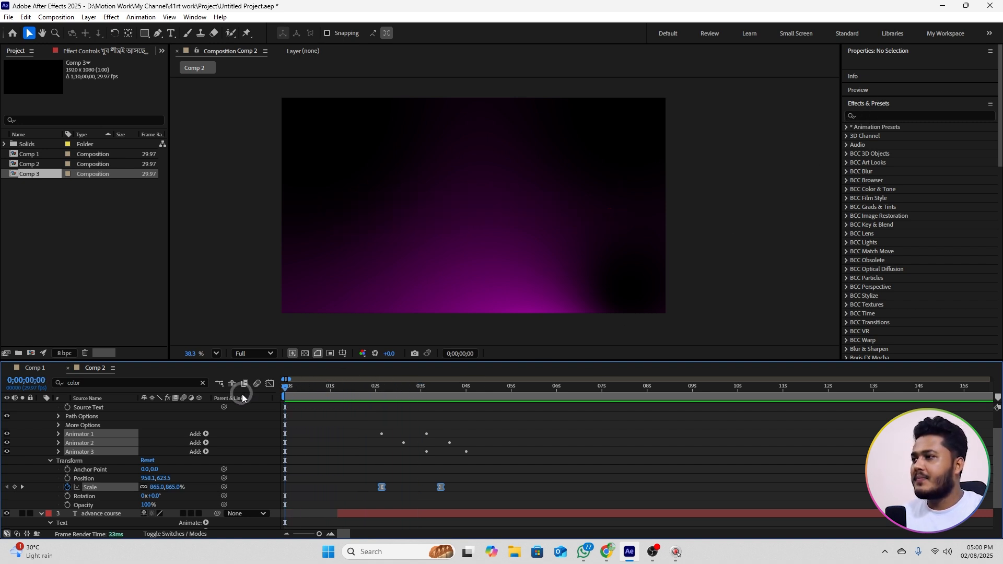
key(space)
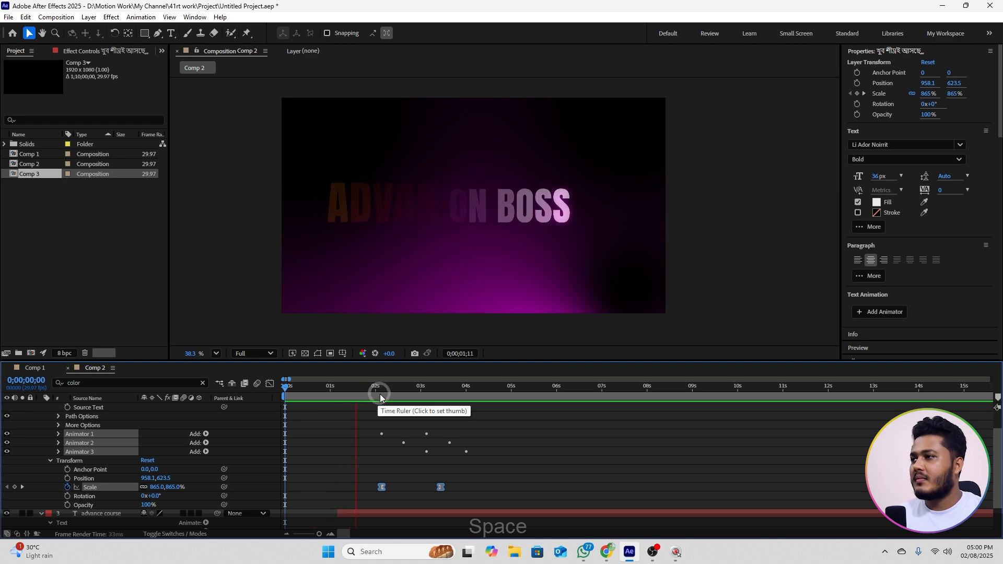